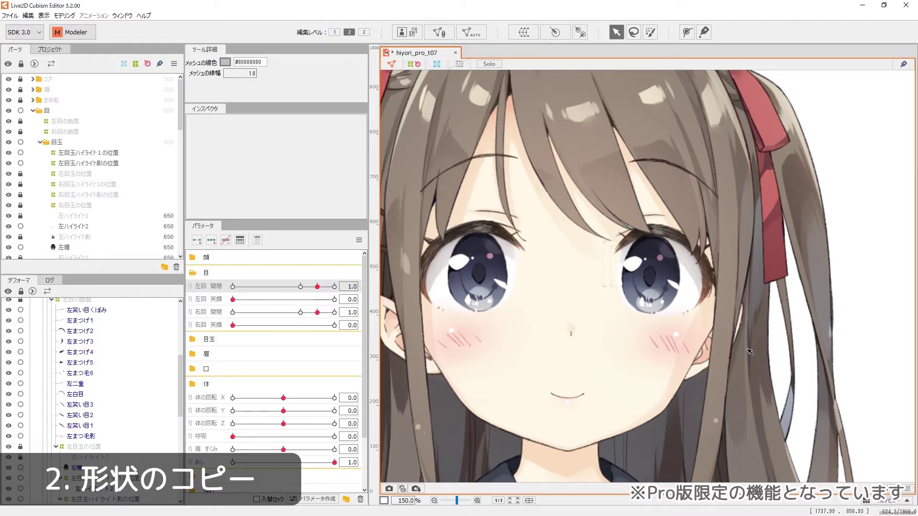
# Select all parts of the character's left eye in its open state and copy their shape (形状をコピー).
pyautogui.moveTo(562, 145); pyautogui.dragTo(757, 380)
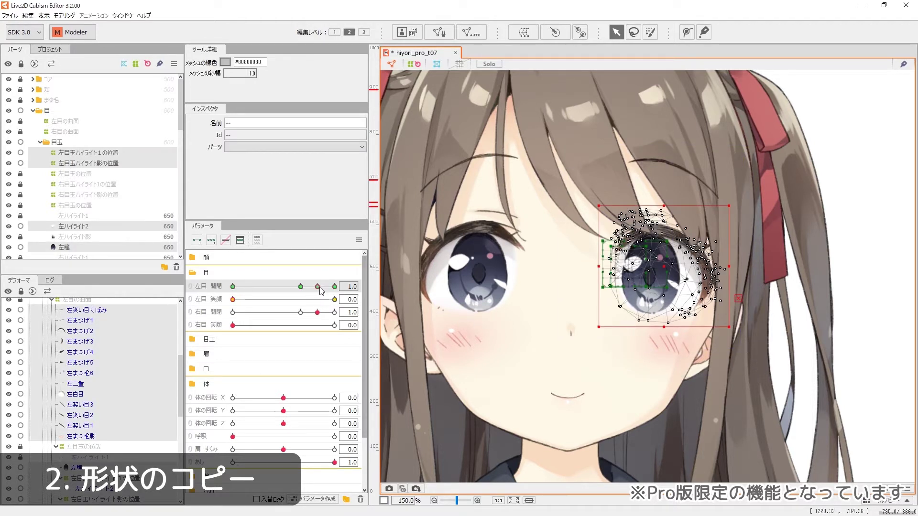
pyautogui.click(64, 15)
pyautogui.moveTo(81, 79)
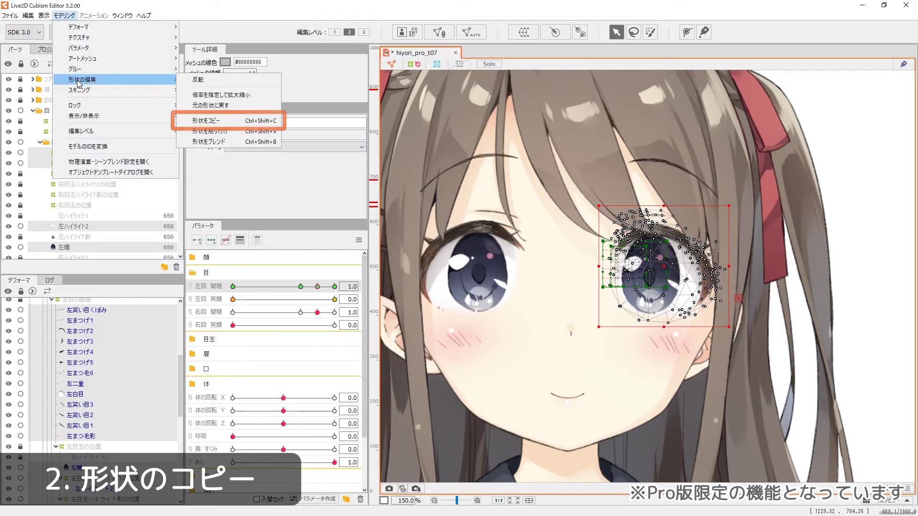
pyautogui.click(231, 122)
# Set 左目 開閉 to 0.0, paste the copied open-eye shape onto the selected parts, and preview the parameter's range.
pyautogui.moveTo(316, 286); pyautogui.dragTo(233, 287)
pyautogui.click(69, 17)
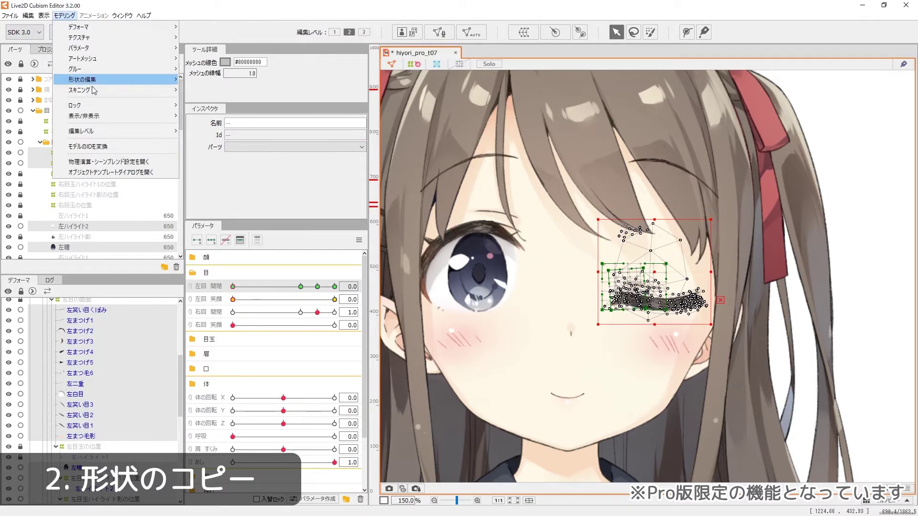
pyautogui.moveTo(98, 80)
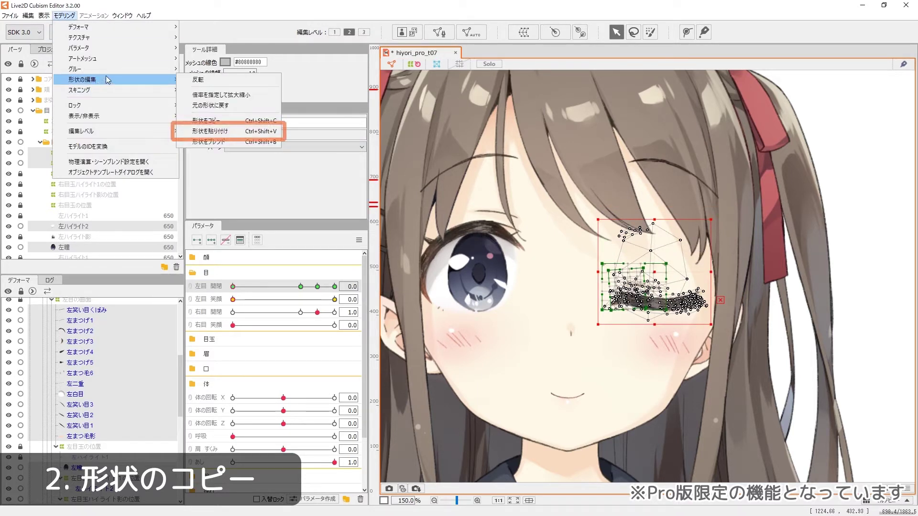
pyautogui.click(245, 135)
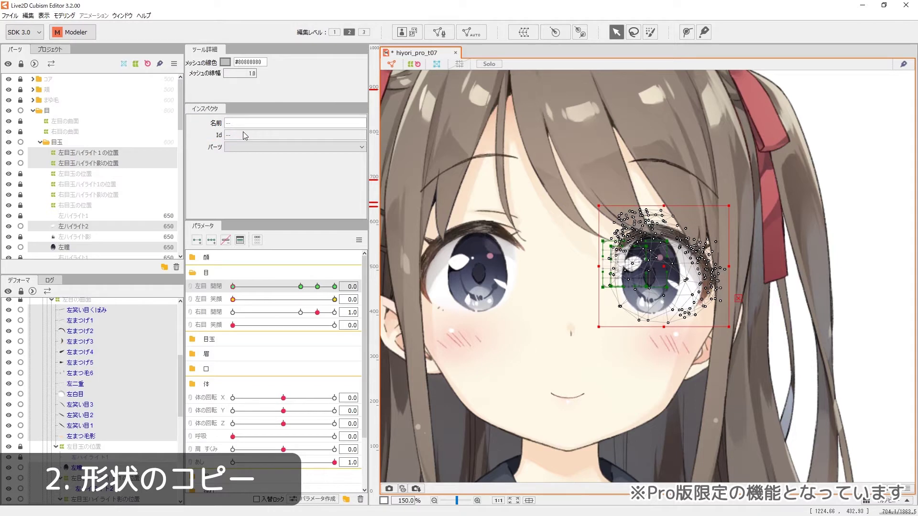
pyautogui.click(317, 287)
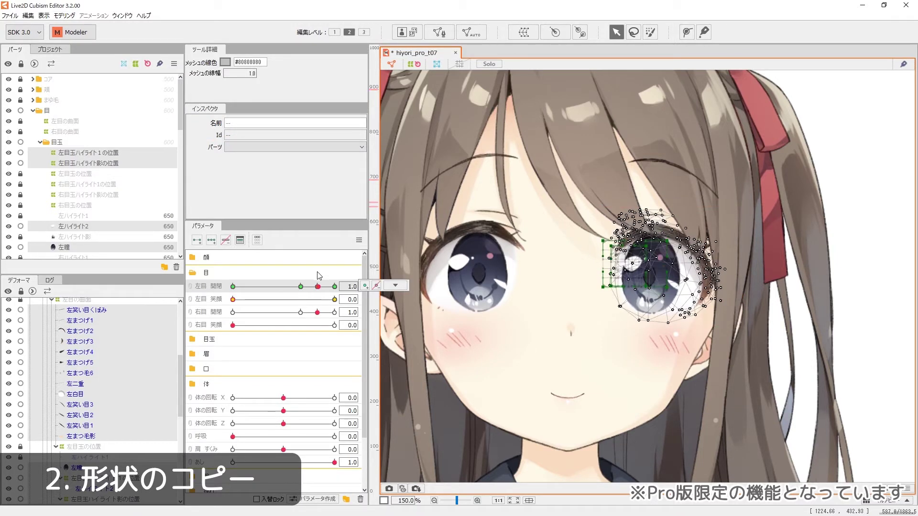
pyautogui.moveTo(317, 272); pyautogui.dragTo(295, 276)
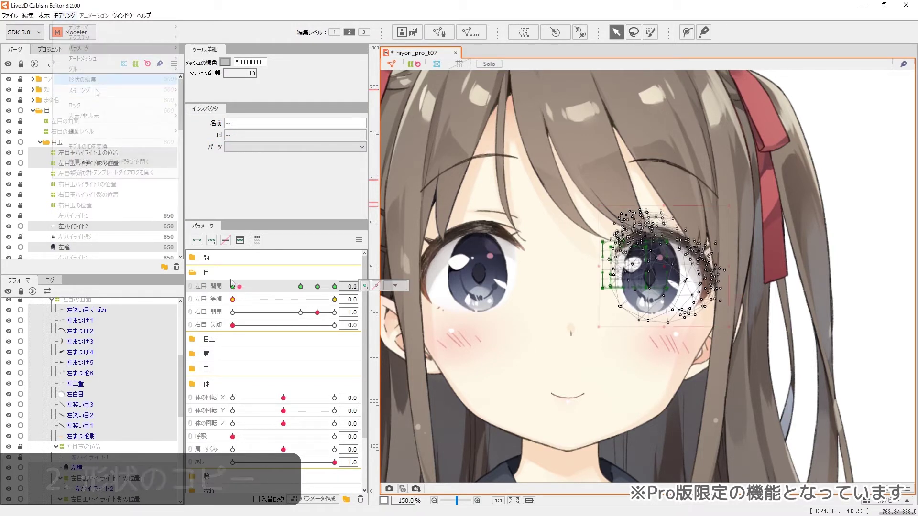
# Copy the left eye's shape at 左目 開閉 1.0 and blend it into the 0.0 shape with 適用度 50.
pyautogui.moveTo(126, 82)
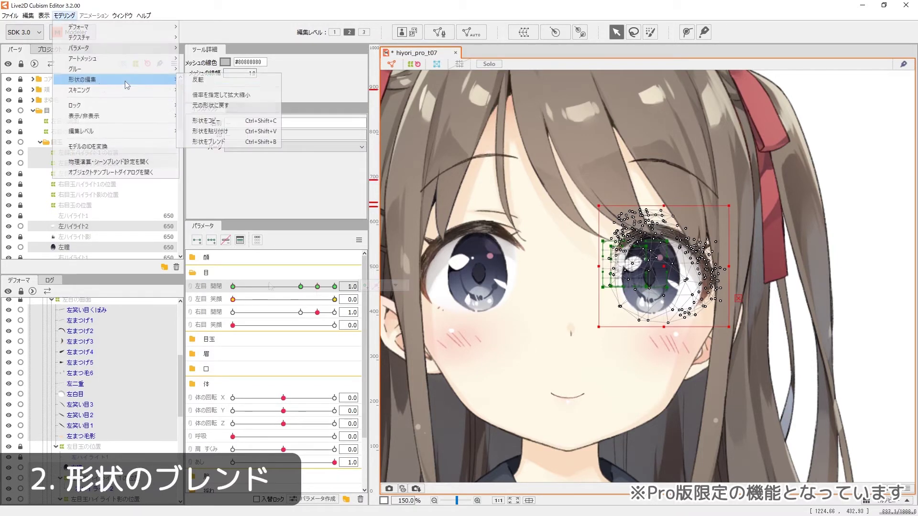
pyautogui.click(212, 121)
pyautogui.click(300, 286)
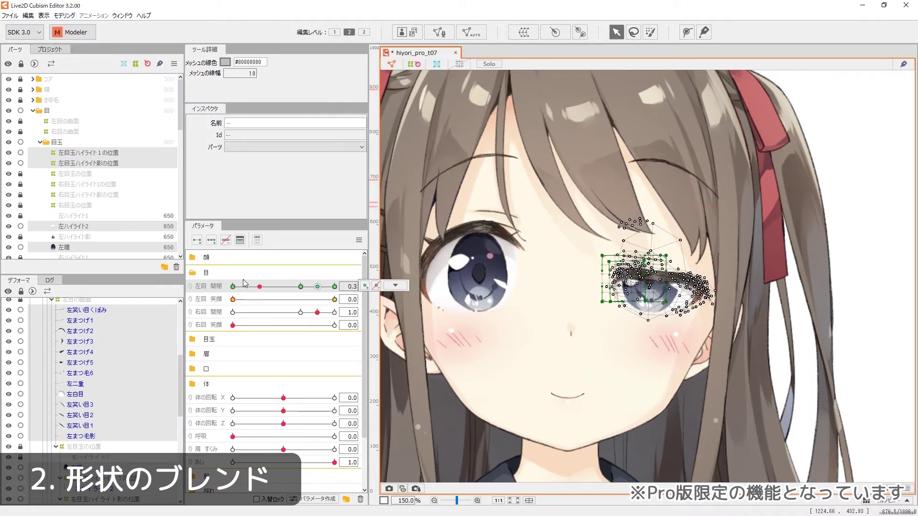
pyautogui.click(64, 15)
pyautogui.moveTo(120, 79)
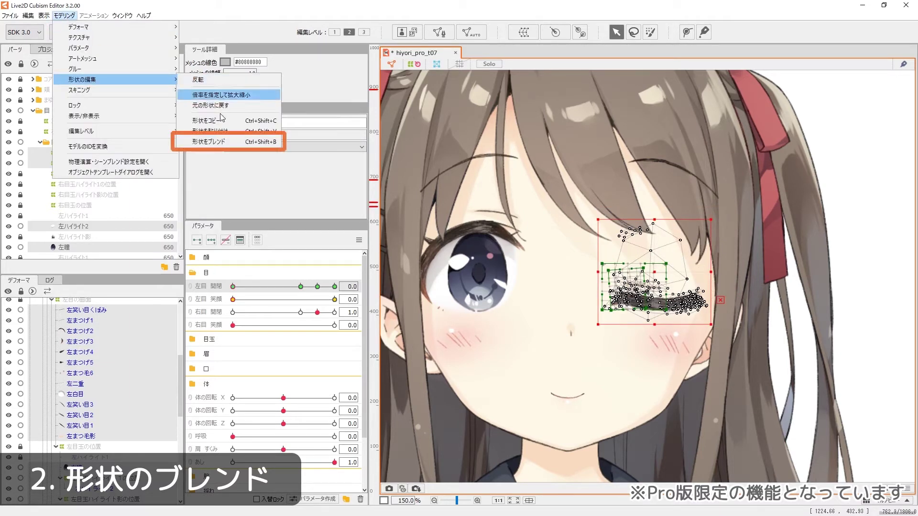
pyautogui.click(245, 142)
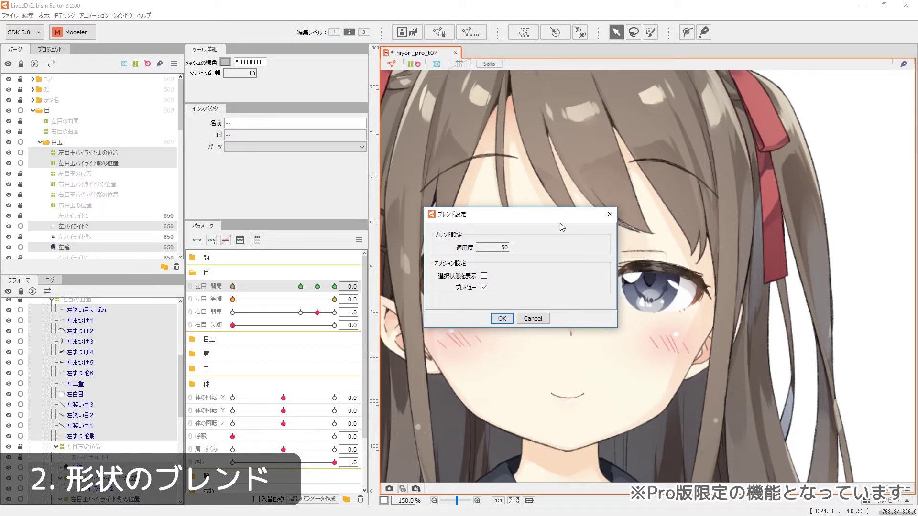
pyautogui.click(503, 319)
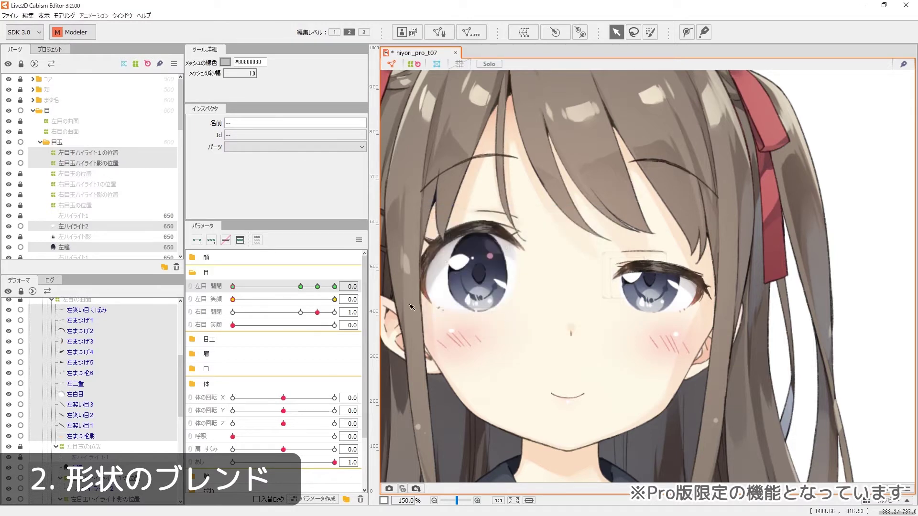
pyautogui.moveTo(317, 286); pyautogui.dragTo(196, 274)
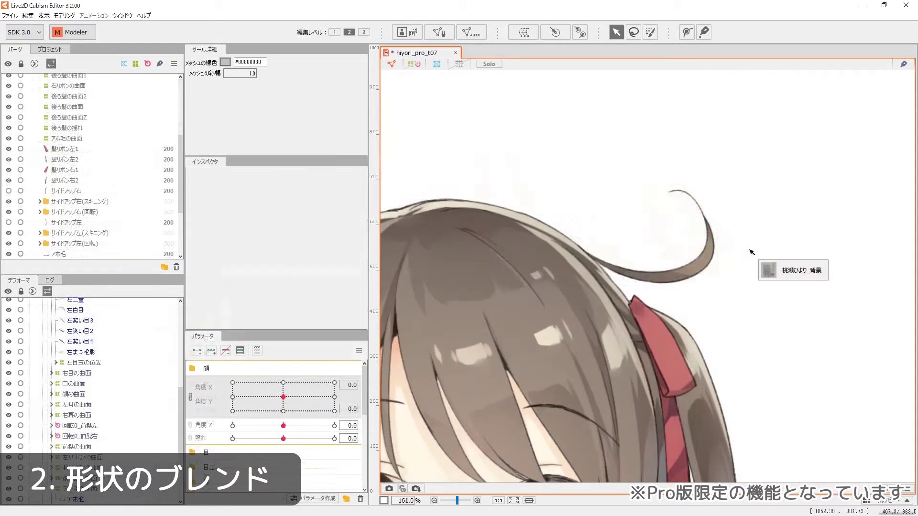
# Brush-select the root and lower curve of the アホ毛 mesh and copy the shape of those vertices.
pyautogui.click(712, 262)
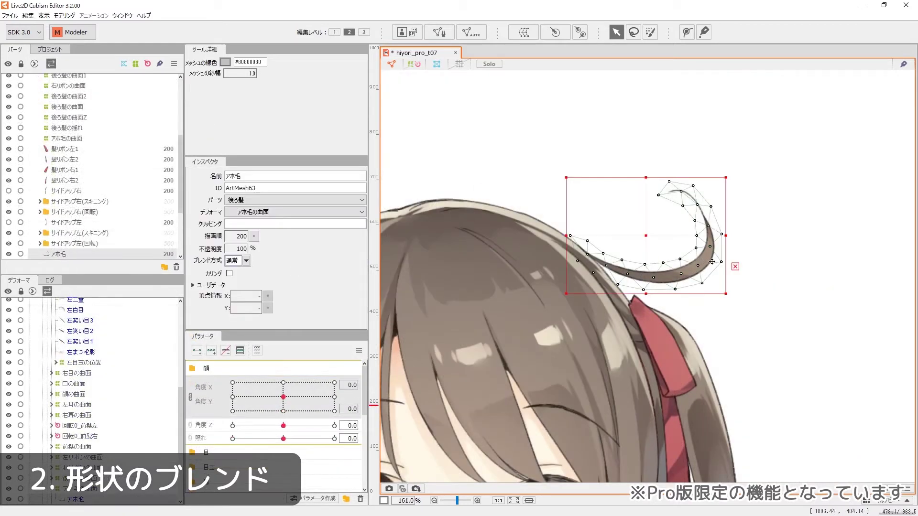
pyautogui.click(650, 32)
pyautogui.moveTo(561, 235)
pyautogui.mouseDown()
pyautogui.moveTo(601, 276)
pyautogui.moveTo(653, 267)
pyautogui.mouseUp()
pyautogui.click(70, 16)
pyautogui.moveTo(148, 82)
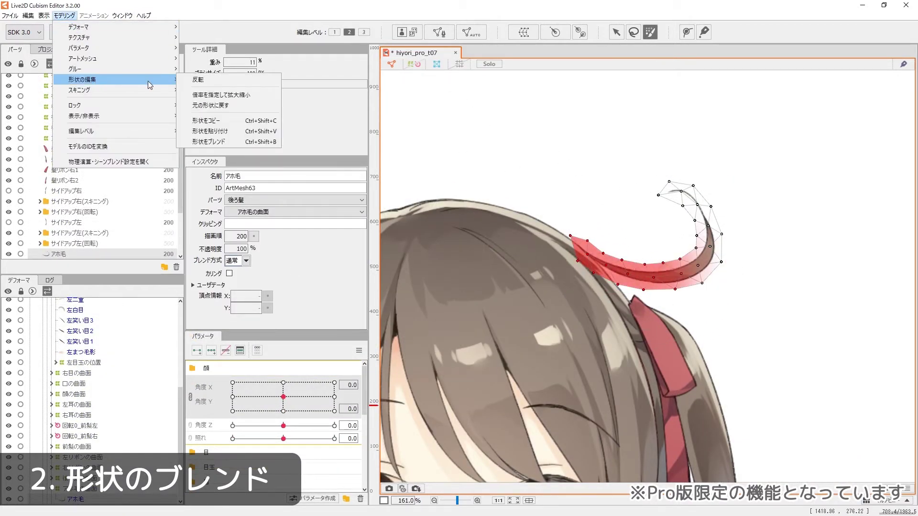
pyautogui.click(222, 121)
# Move the whole アホ毛 mesh upward off the head and paste the copied root shape onto it.
pyautogui.click(616, 34)
pyautogui.click(664, 158)
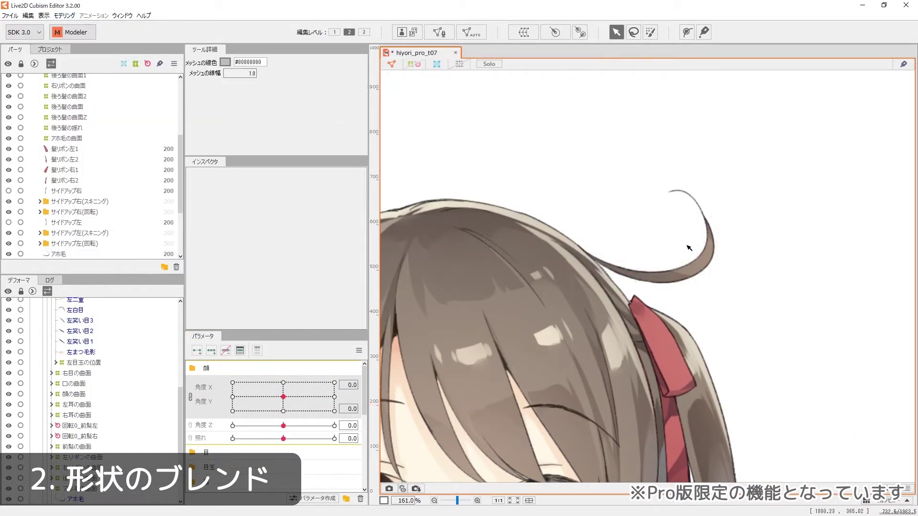
pyautogui.click(698, 260)
pyautogui.moveTo(647, 237); pyautogui.dragTo(647, 175)
pyautogui.click(64, 17)
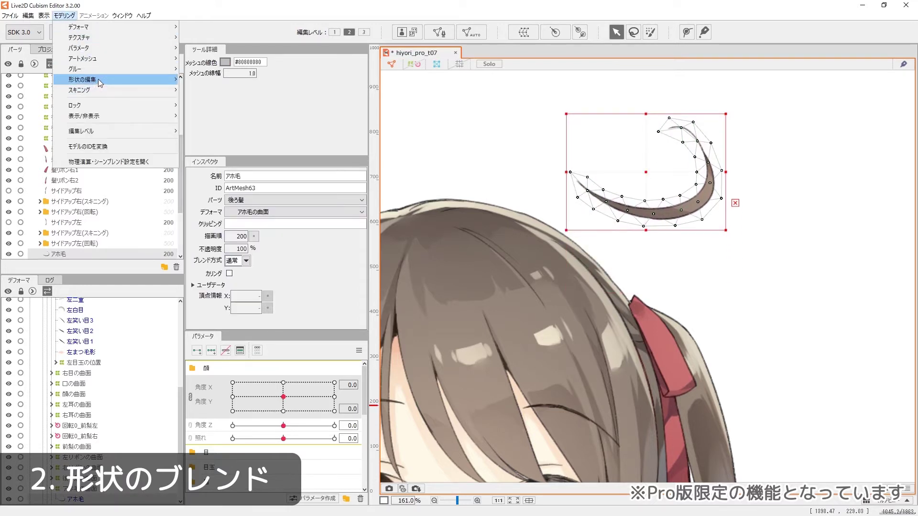
pyautogui.moveTo(100, 84)
pyautogui.click(212, 134)
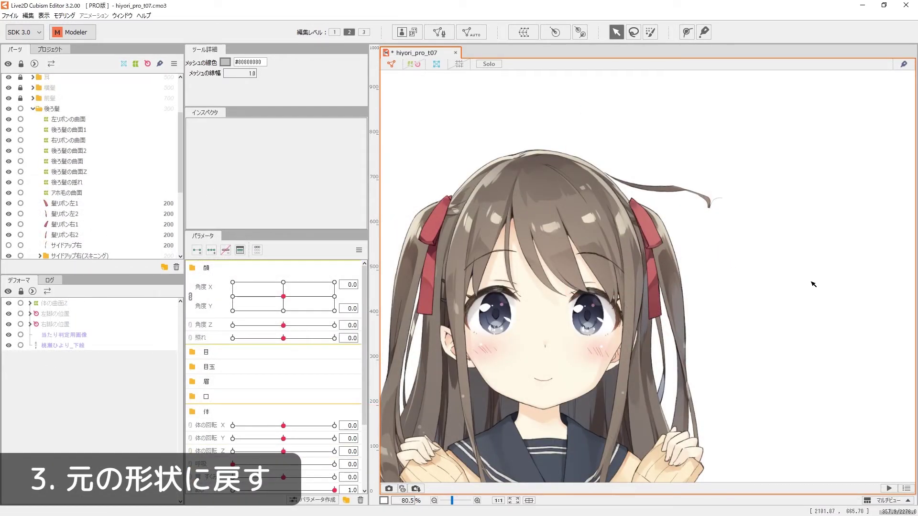
# Select the distorted アホ毛 mesh and restore its original shape (元の形状に戻す).
pyautogui.click(711, 205)
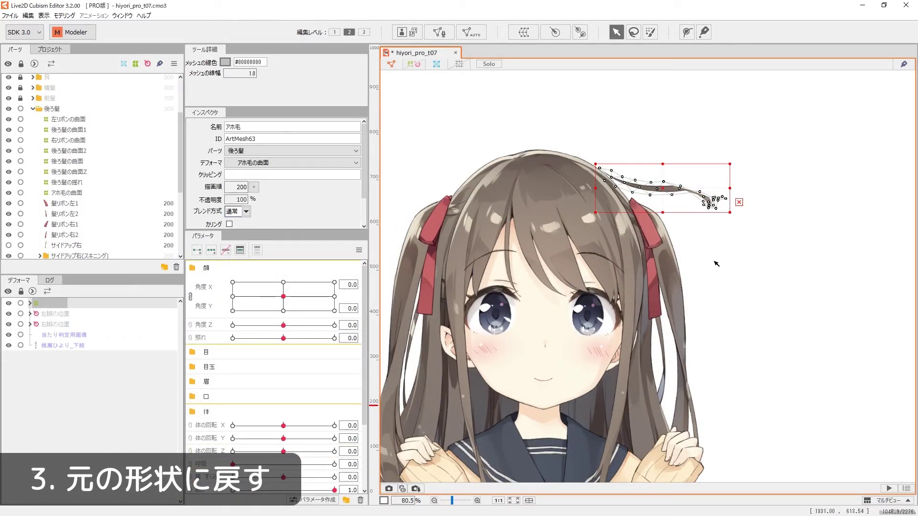
pyautogui.click(64, 15)
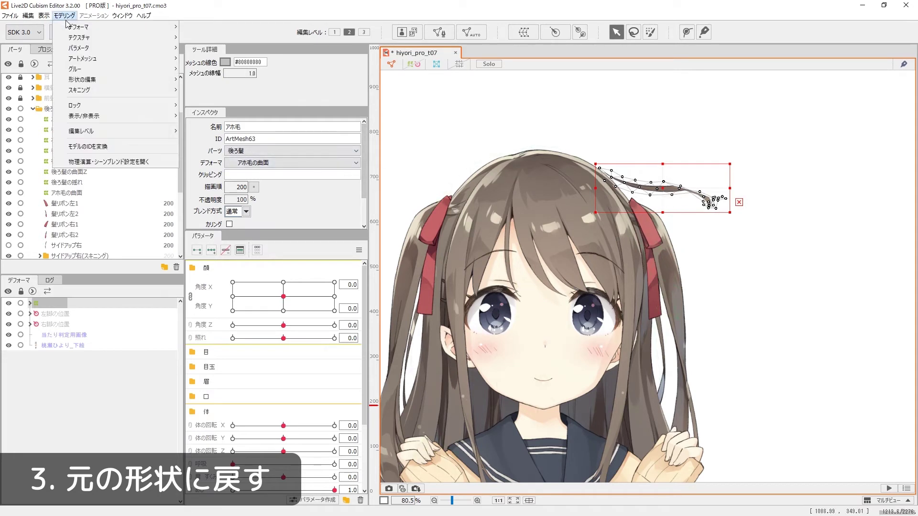
pyautogui.moveTo(76, 30)
pyautogui.moveTo(100, 81)
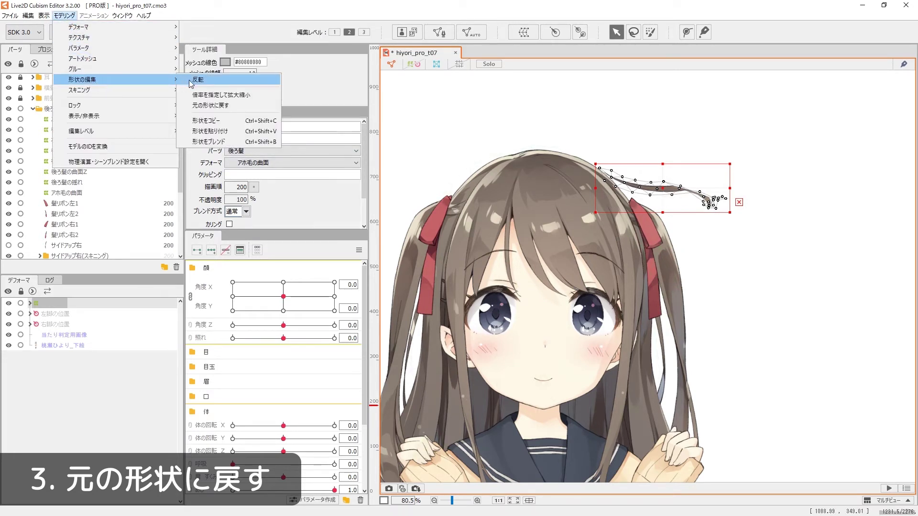
pyautogui.click(234, 105)
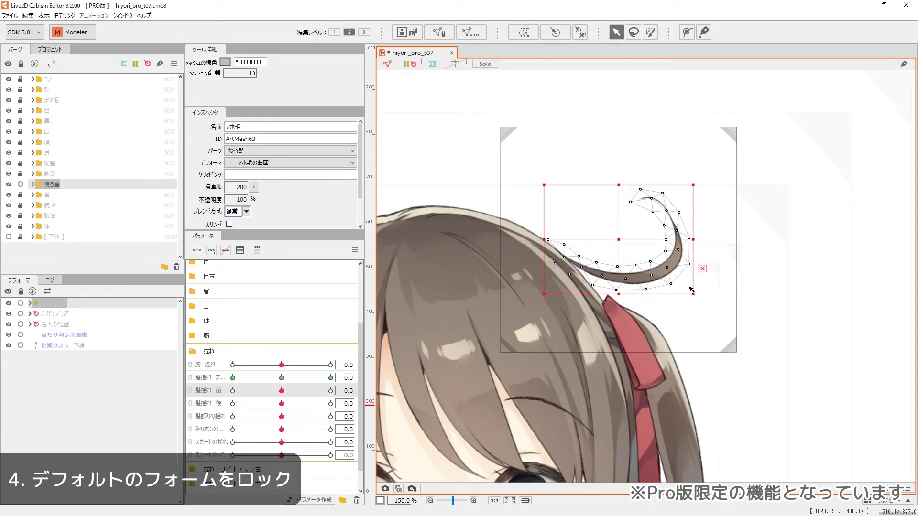
# Undo a trial pull on the アホ毛 mesh's outer vertices and turn on デフォルトのフォームをロック.
pyautogui.moveTo(679, 285); pyautogui.dragTo(733, 248)
pyautogui.hotkey('ctrl', '0')
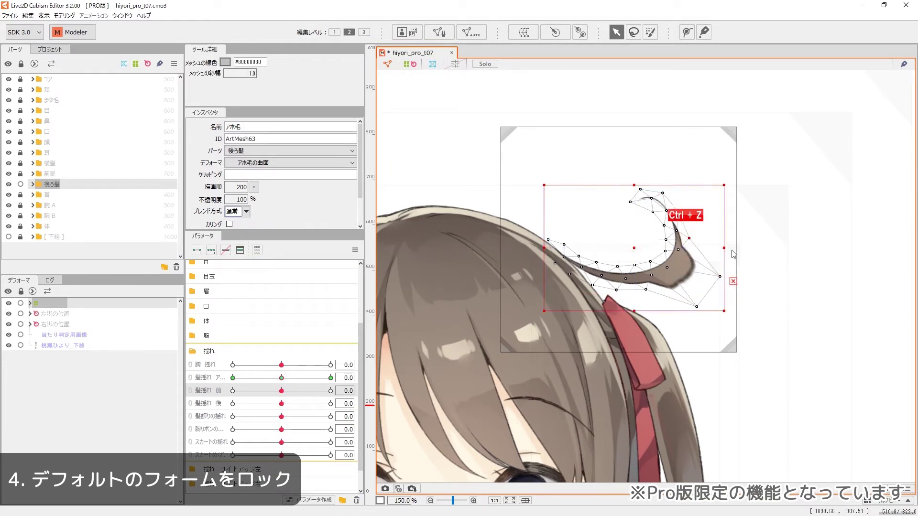
pyautogui.click(355, 250)
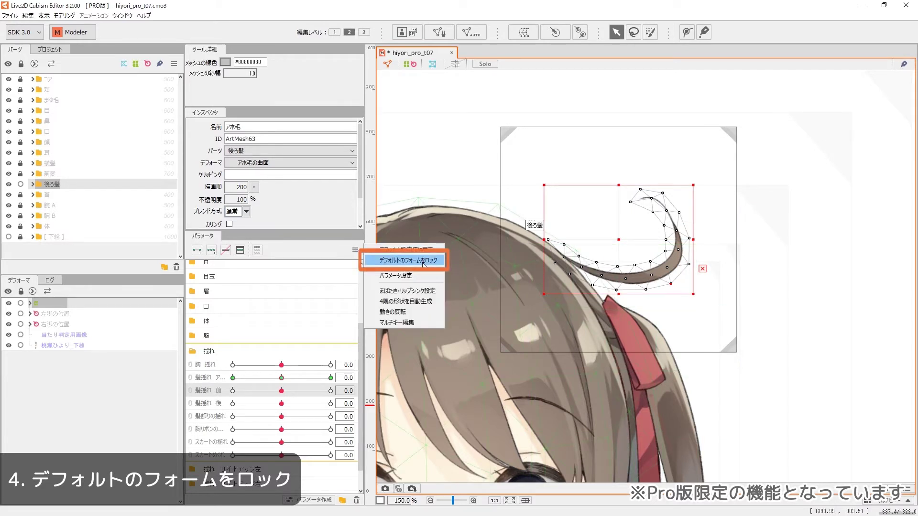
pyautogui.click(423, 262)
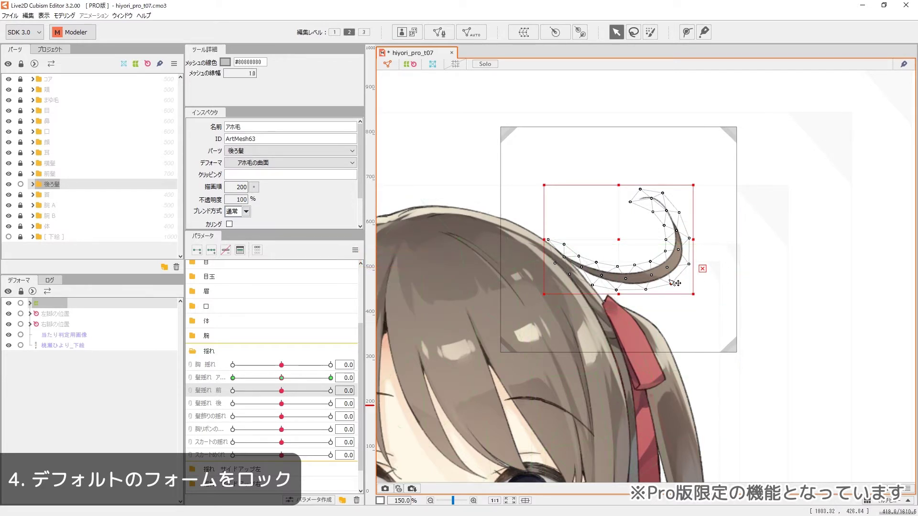
# Try to move the outer vertices and the whole アホ毛 mesh while the default form is locked.
pyautogui.moveTo(671, 283); pyautogui.dragTo(685, 297)
pyautogui.moveTo(689, 263); pyautogui.dragTo(692, 284)
pyautogui.click(717, 240)
pyautogui.click(625, 244)
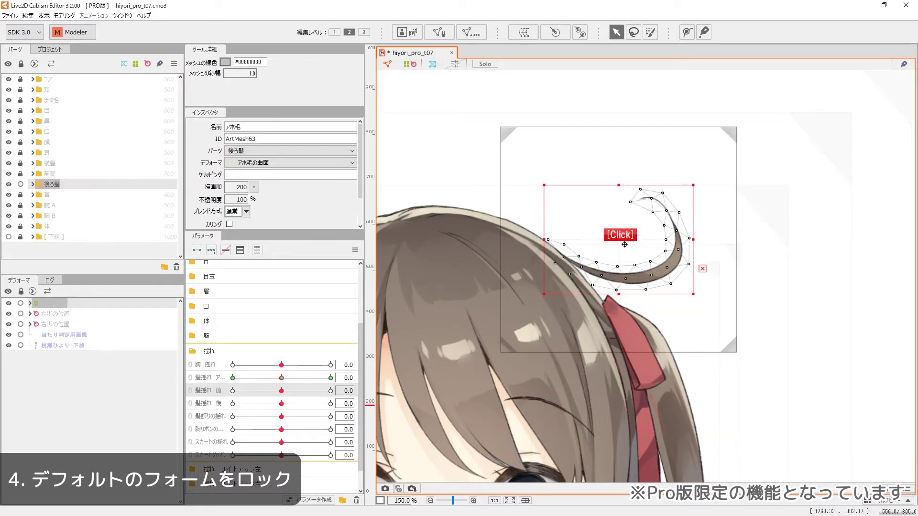
pyautogui.moveTo(621, 245); pyautogui.dragTo(644, 247)
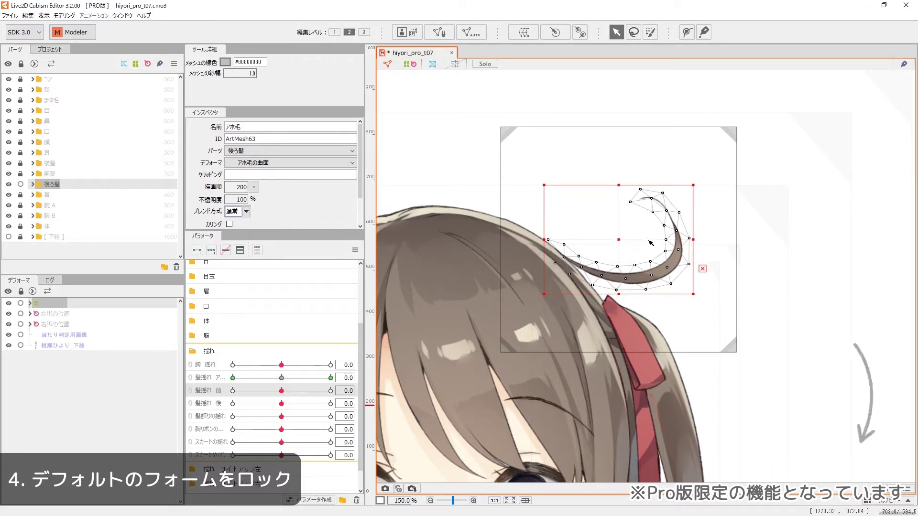
pyautogui.press('ctrl')
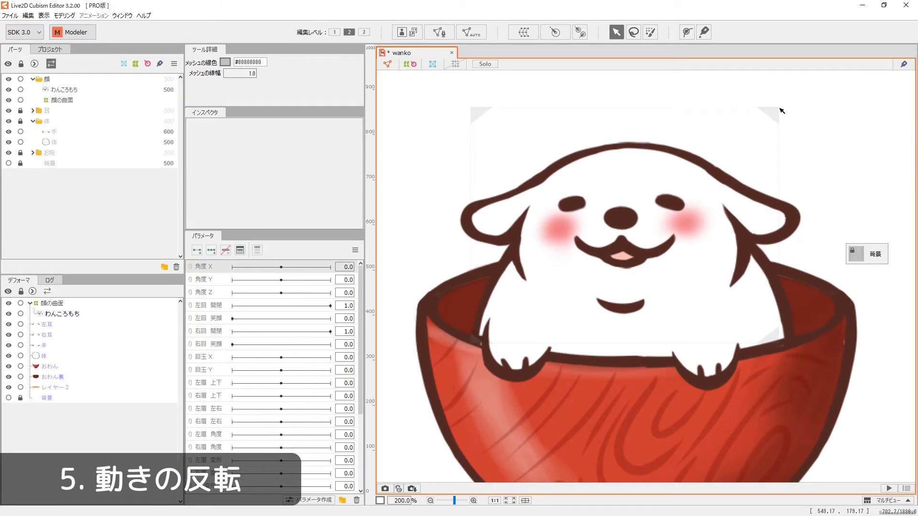
# Add three keys to 角度 X for the 顔の曲面 warp deformer and shift the face's centre to the left at -30.
pyautogui.click(779, 109)
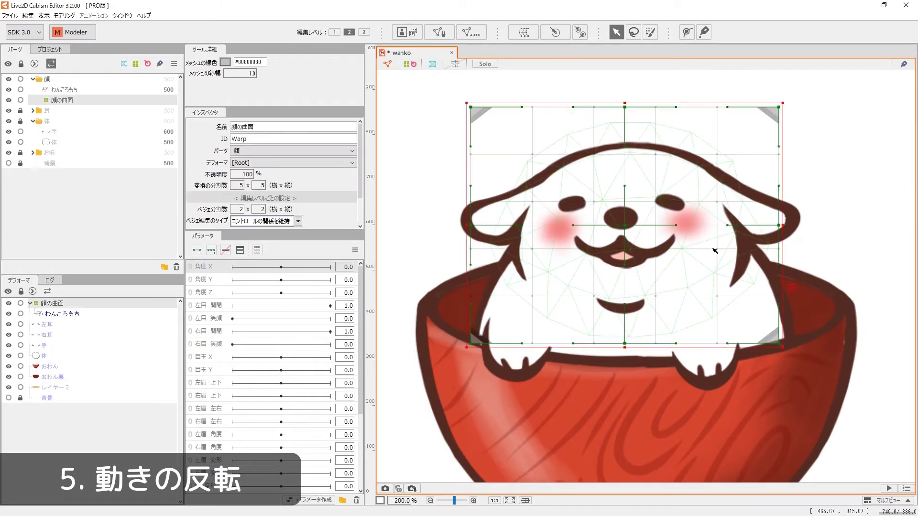
pyautogui.click(210, 252)
pyautogui.moveTo(281, 267); pyautogui.dragTo(232, 267)
pyautogui.moveTo(625, 225); pyautogui.dragTo(569, 225)
pyautogui.moveTo(282, 267); pyautogui.dragTo(233, 266)
# Apply 動きの反転 to the 角度 X face motion and preview the parameter toward its positive side.
pyautogui.click(354, 250)
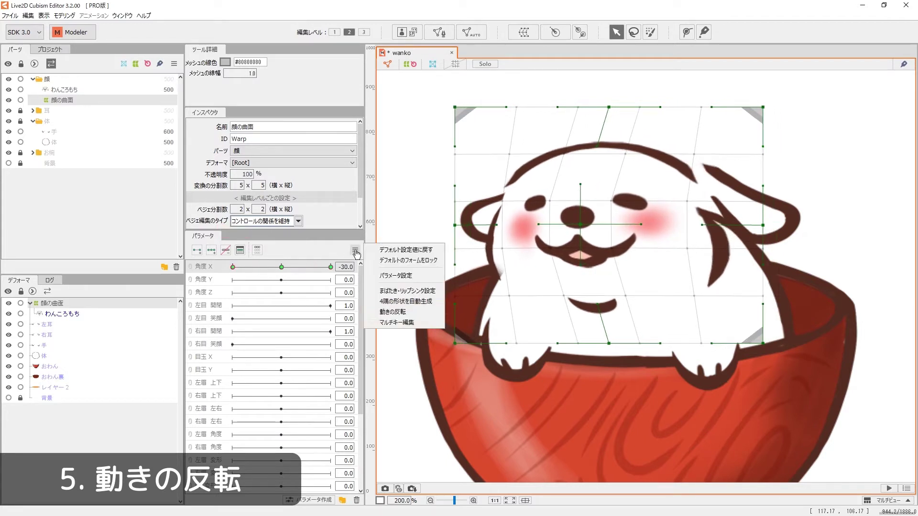
pyautogui.click(432, 313)
pyautogui.click(432, 294)
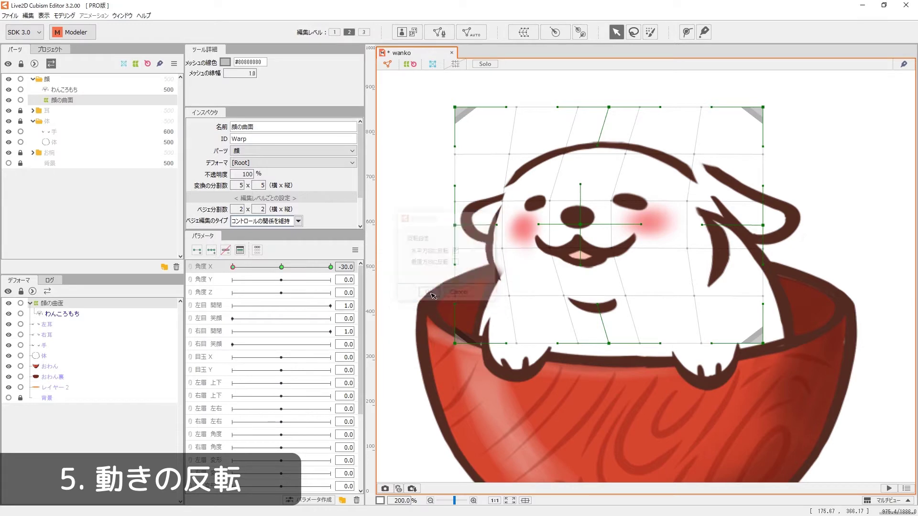
pyautogui.moveTo(232, 267); pyautogui.dragTo(306, 264)
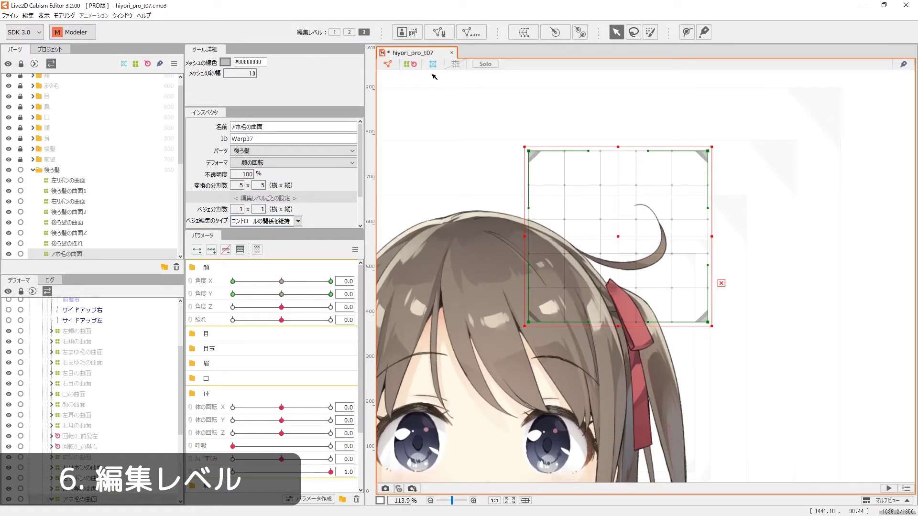
# Compare the アホ毛の曲面 warp deformer's control points at edit levels 1, 2 and 3, ending on level 2.
pyautogui.click(348, 32)
pyautogui.click(334, 32)
pyautogui.click(349, 32)
pyautogui.click(364, 32)
pyautogui.click(349, 32)
pyautogui.click(334, 33)
pyautogui.click(349, 33)
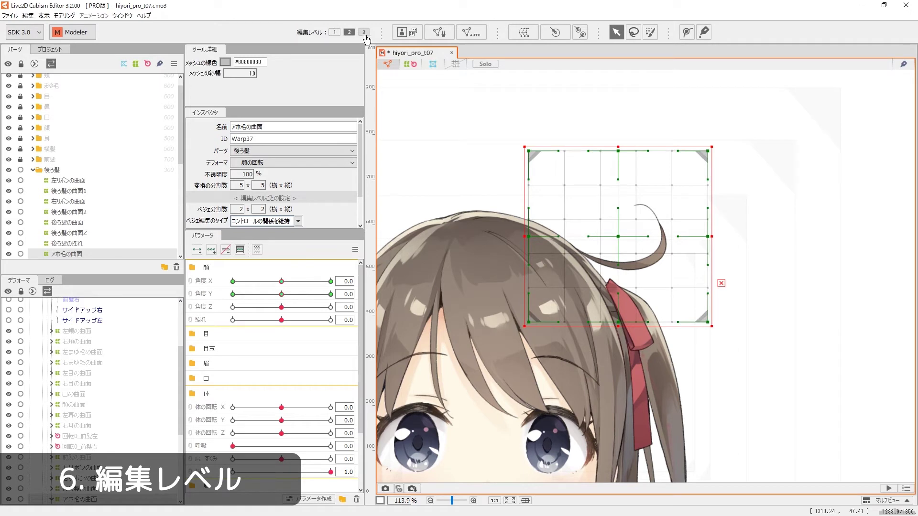
pyautogui.click(364, 32)
pyautogui.click(349, 32)
pyautogui.click(335, 32)
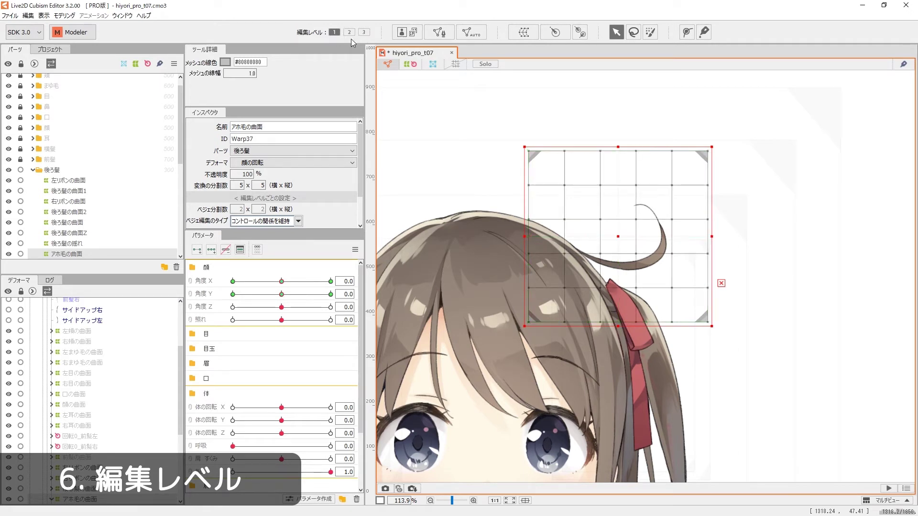
pyautogui.click(349, 32)
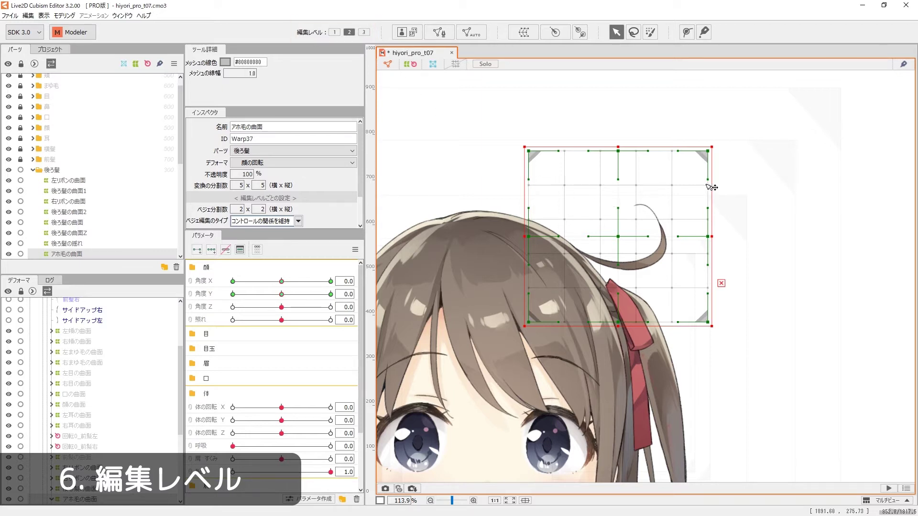
# At edit level 2, raise the right-edge control points of the アホ毛の曲面 warp deformer and bring them back near their original positions.
pyautogui.moveTo(706, 151); pyautogui.dragTo(706, 129)
pyautogui.moveTo(707, 236); pyautogui.dragTo(707, 198)
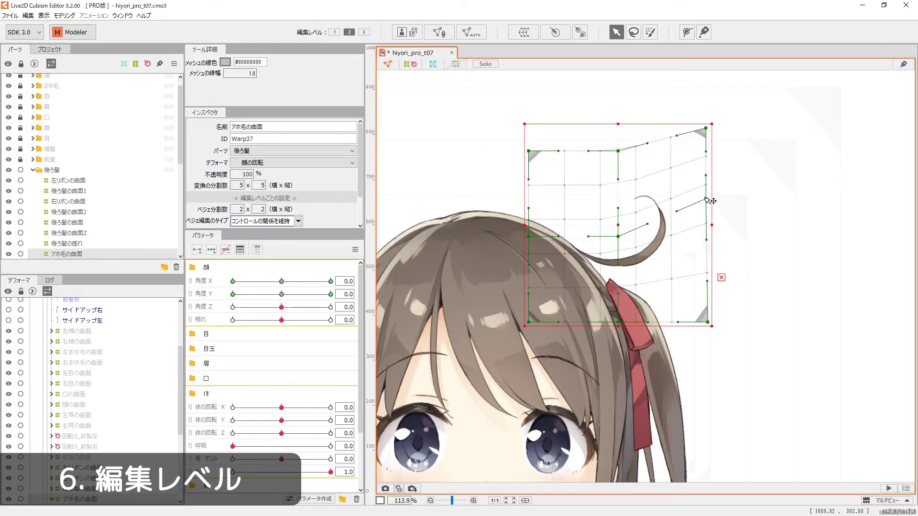
pyautogui.moveTo(707, 321)
pyautogui.mouseDown()
pyautogui.moveTo(707, 290)
pyautogui.moveTo(706, 320)
pyautogui.mouseUp()
pyautogui.moveTo(706, 199); pyautogui.dragTo(706, 241)
pyautogui.moveTo(706, 128); pyautogui.dragTo(707, 148)
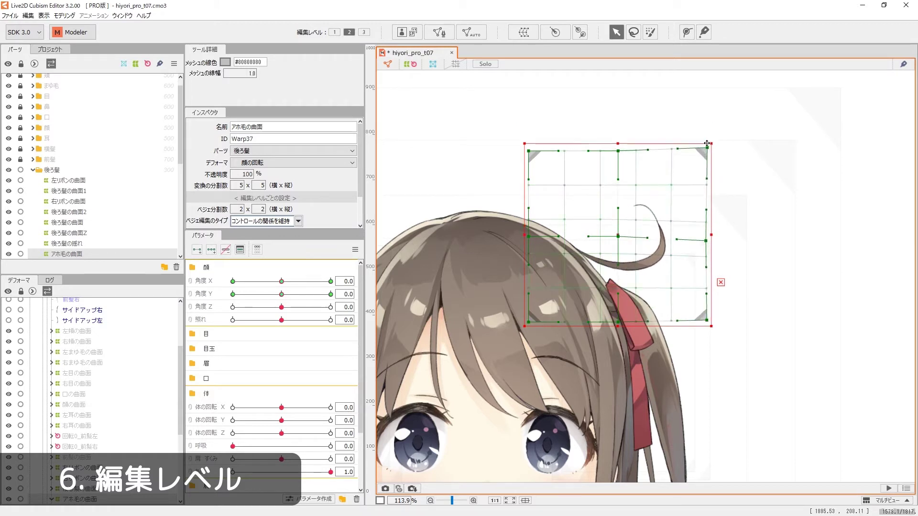
# Switch to edit level 1 and move individual inner grid points of the warp deformer to bulge the hair strand outward and down.
pyautogui.click(335, 32)
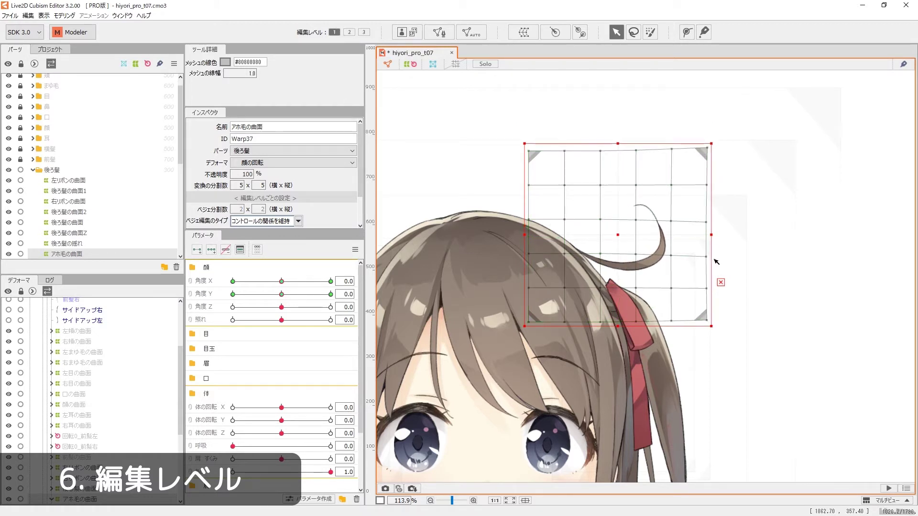
pyautogui.moveTo(671, 254); pyautogui.dragTo(638, 304)
pyautogui.moveTo(636, 254); pyautogui.dragTo(642, 270)
pyautogui.moveTo(672, 220); pyautogui.dragTo(685, 217)
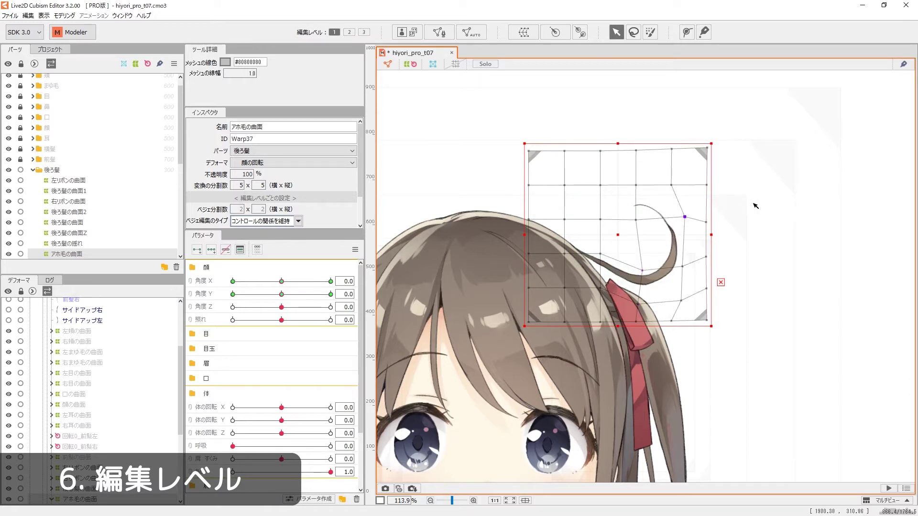
# Switch to edit level 3, pull the deformer's two right corners outward and bend its right edge inward with the Bezier handles.
pyautogui.click(363, 32)
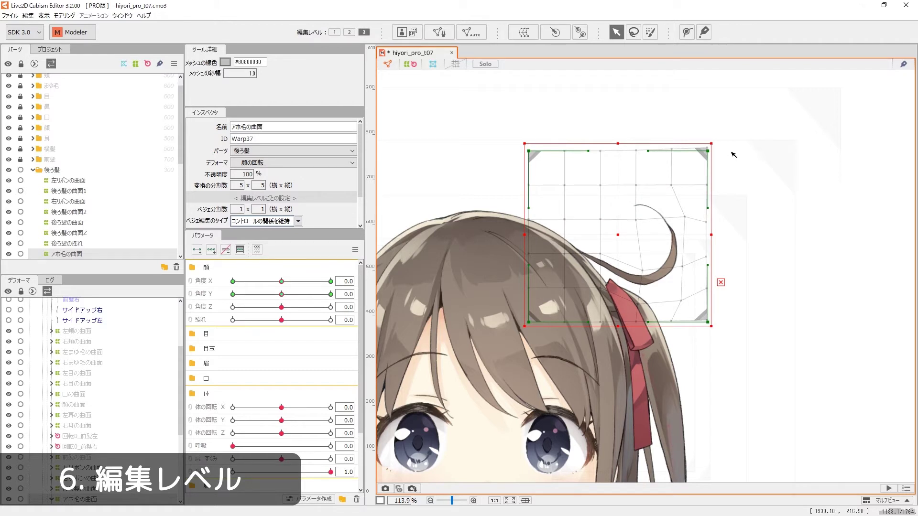
pyautogui.moveTo(710, 152); pyautogui.dragTo(749, 124)
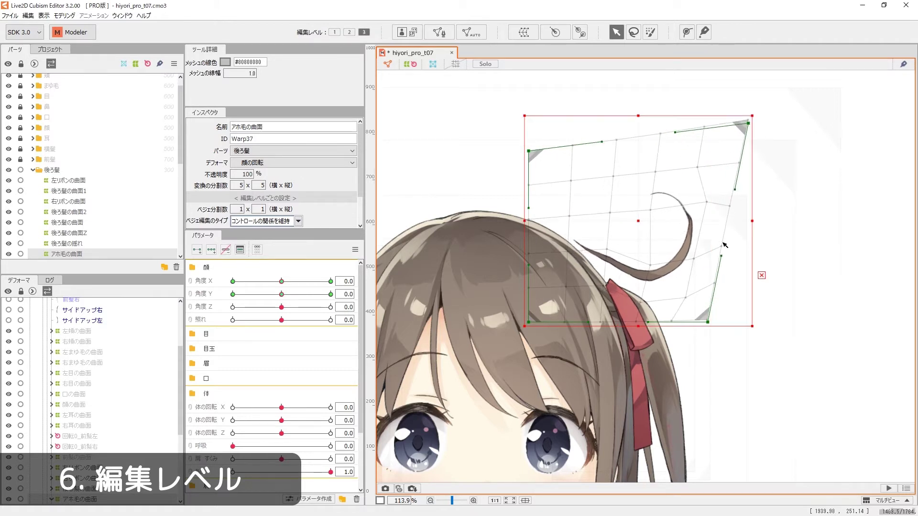
pyautogui.moveTo(708, 322); pyautogui.dragTo(748, 347)
pyautogui.moveTo(747, 278); pyautogui.dragTo(699, 279)
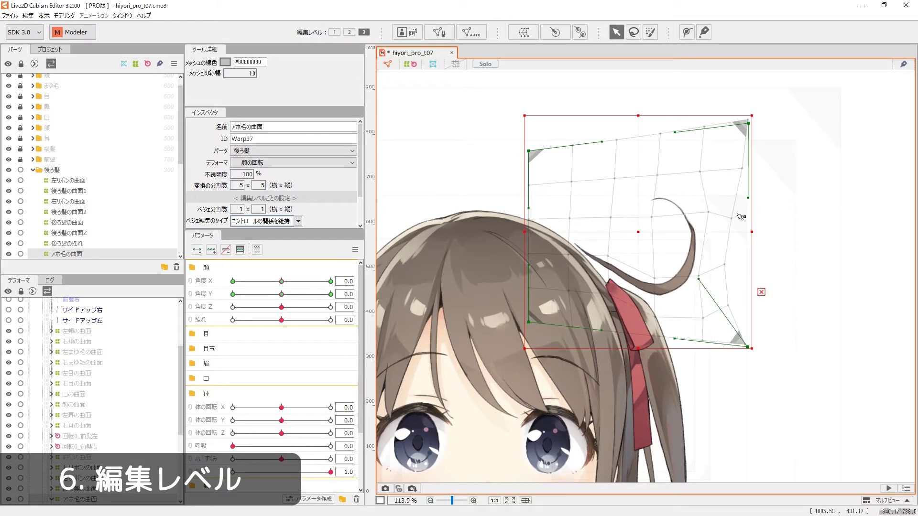
pyautogui.moveTo(747, 197); pyautogui.dragTo(694, 197)
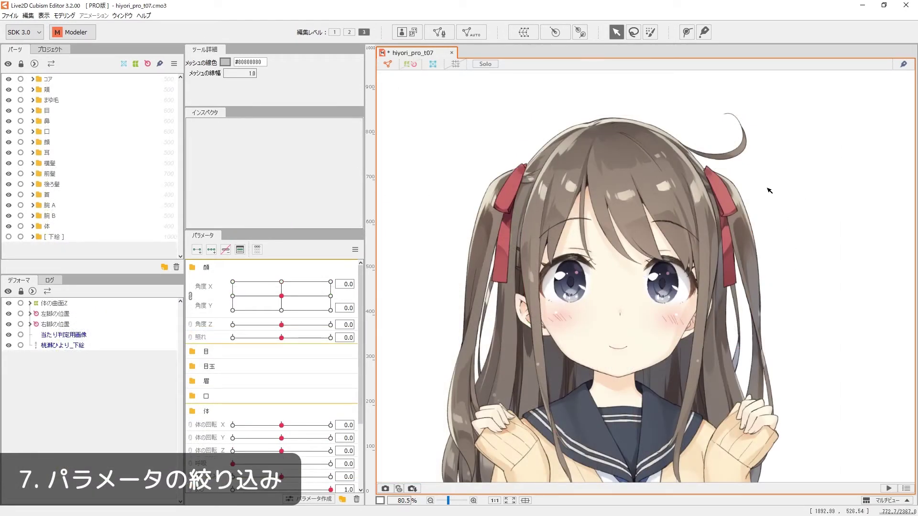
# Select the アホ毛 mesh, filter the parameter list to its related parameters and preview its hair-sway parameter at -10.0.
pyautogui.click(738, 157)
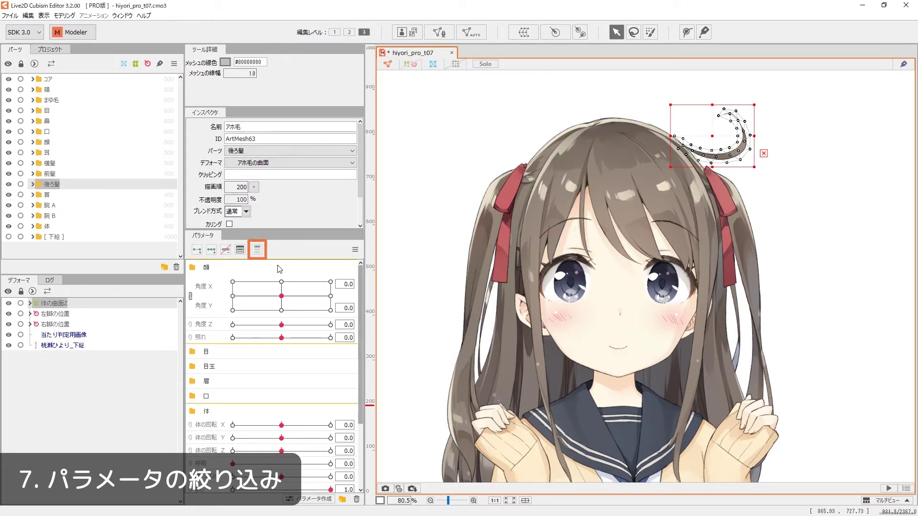
pyautogui.click(257, 249)
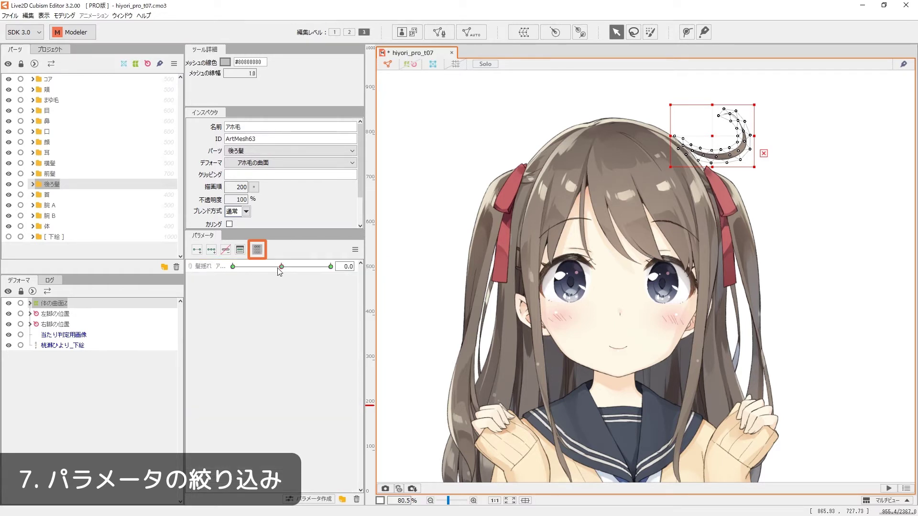
pyautogui.moveTo(280, 271); pyautogui.dragTo(208, 264)
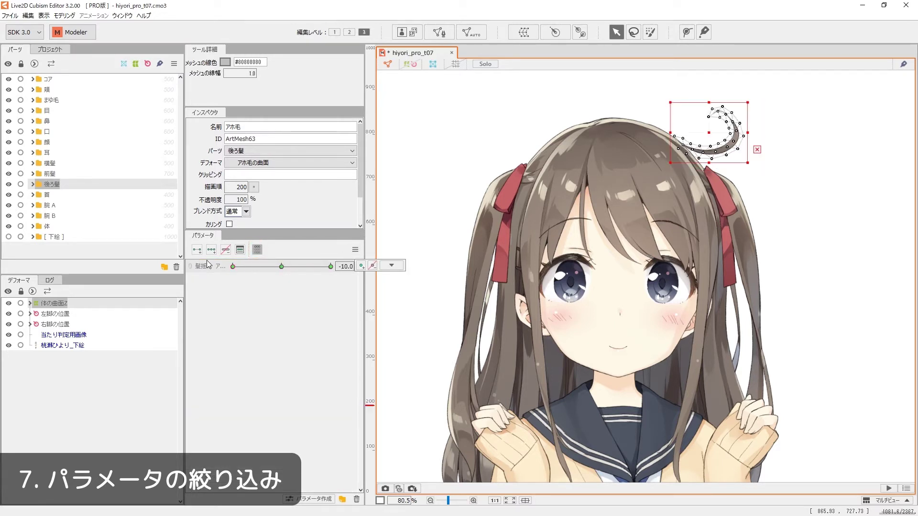
# Select the 前髪 mesh and preview 角度 X up to 30.0, and preview 左目 開閉 toward closed for 左まつげ2.
pyautogui.click(636, 198)
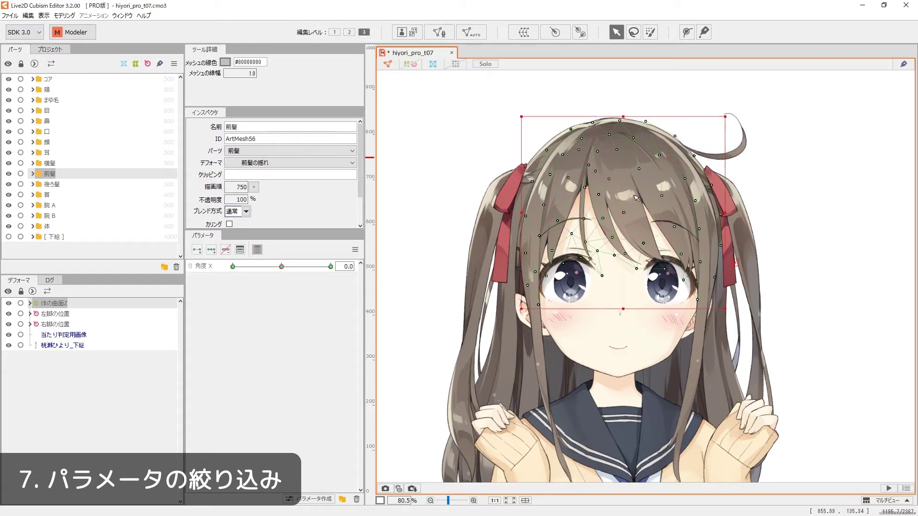
pyautogui.moveTo(282, 266)
pyautogui.mouseDown()
pyautogui.moveTo(338, 257)
pyautogui.moveTo(229, 265)
pyautogui.moveTo(283, 266)
pyautogui.mouseUp()
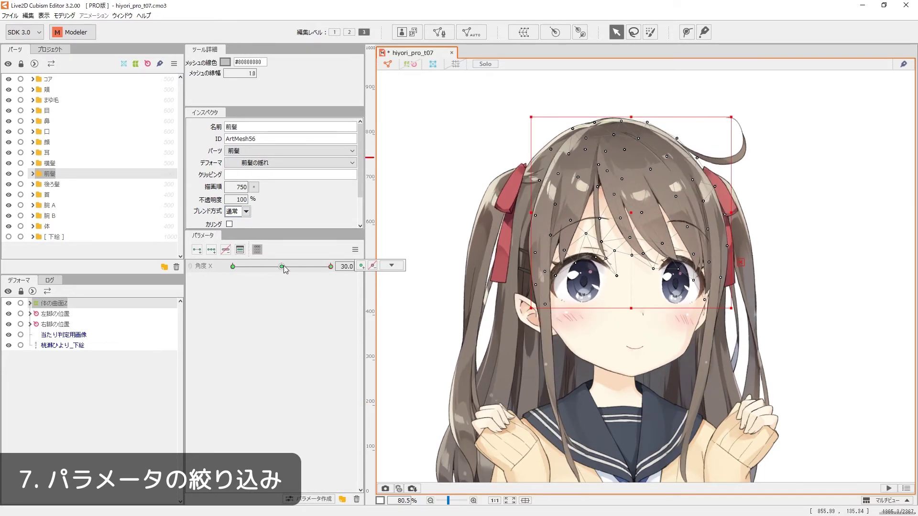
pyautogui.click(672, 260)
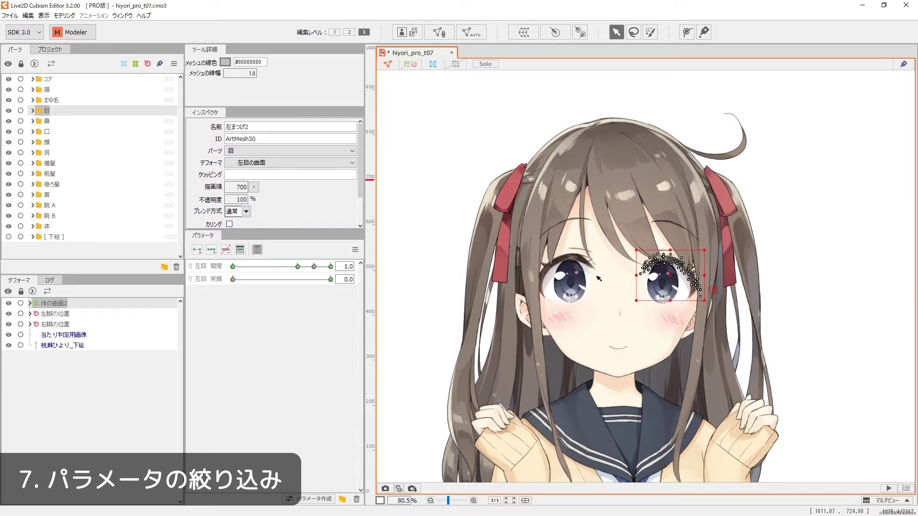
pyautogui.moveTo(314, 270); pyautogui.dragTo(207, 273)
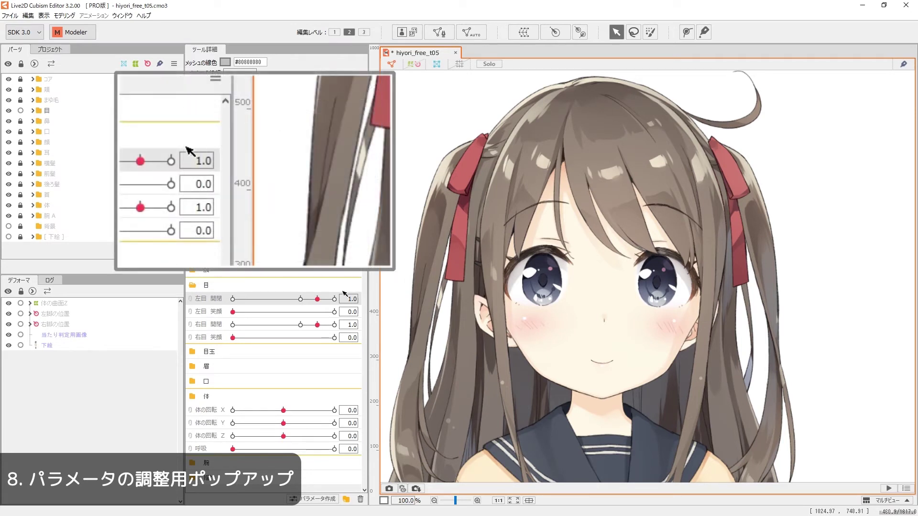
# Select all objects linked to the 左目 開閉 parameter with the 選択 option of its adjustment popup.
pyautogui.moveTo(318, 302)
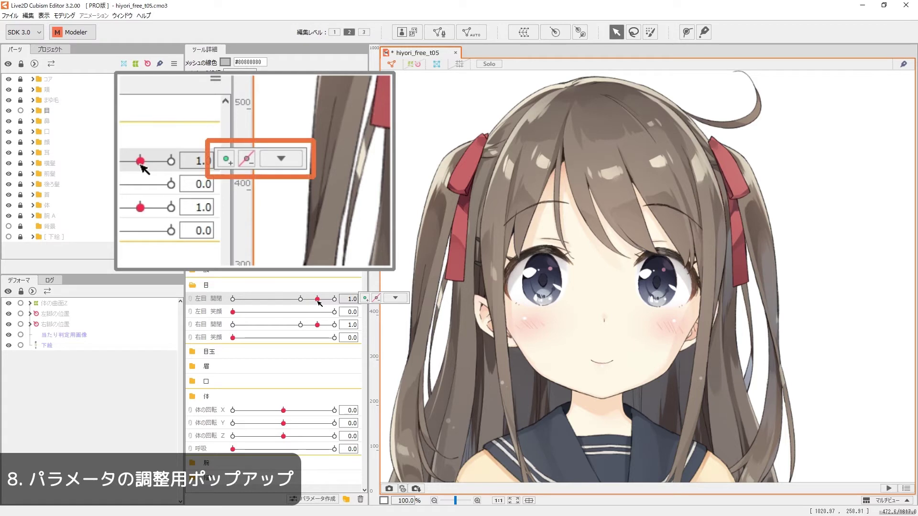
pyautogui.click(394, 298)
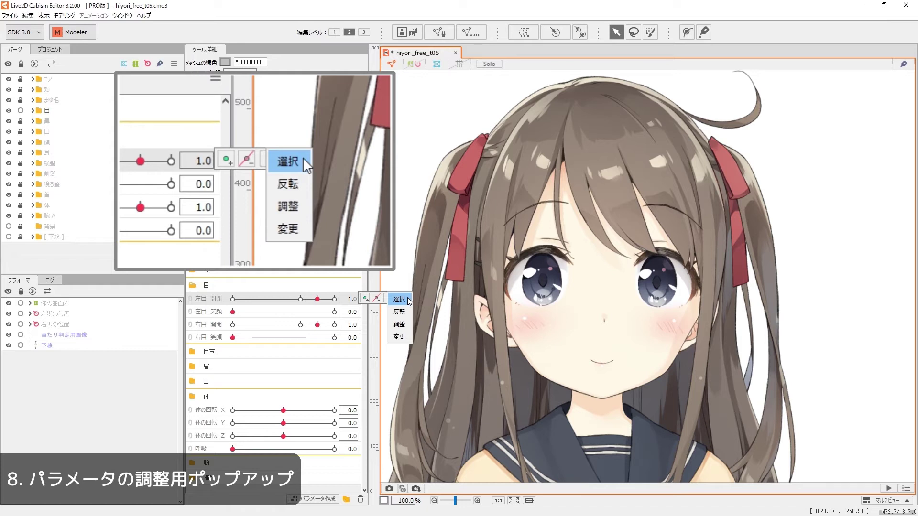
pyautogui.click(408, 300)
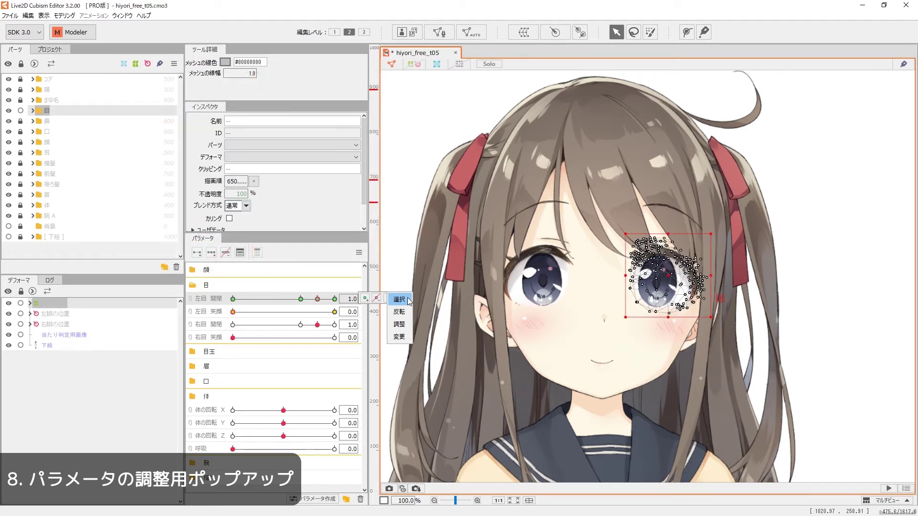
# Shift the selected left-eye objects slightly, undo the shift, and move them slightly down with 左目 開閉 at 0.0.
pyautogui.moveTo(673, 277); pyautogui.dragTo(667, 276)
pyautogui.hotkey('ctrl', 'z')
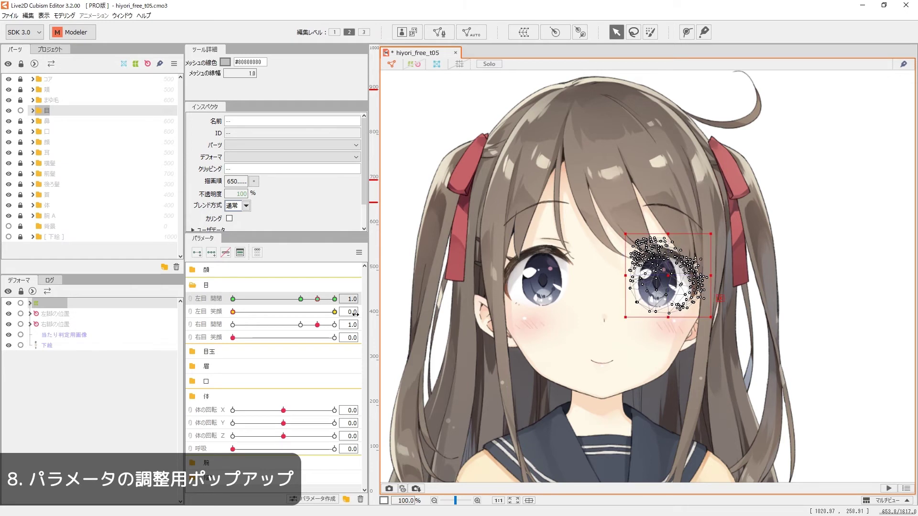
pyautogui.moveTo(325, 303); pyautogui.dragTo(197, 307)
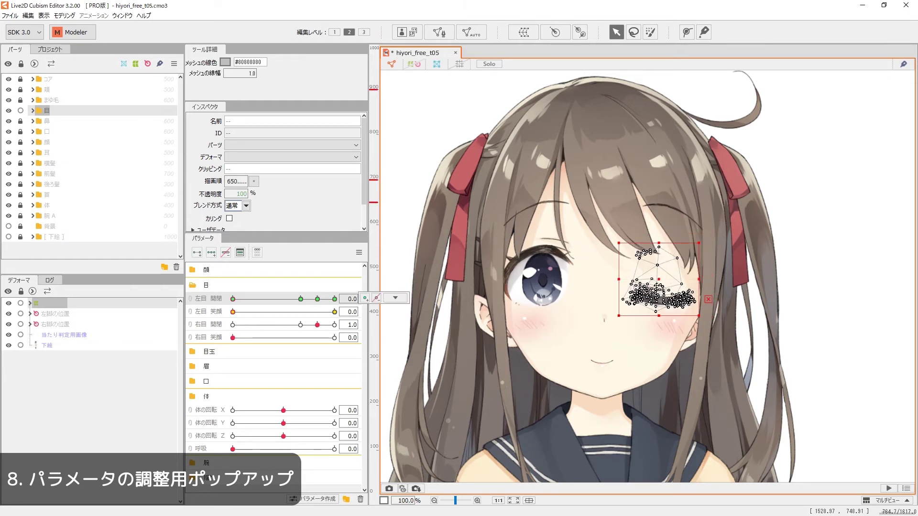
pyautogui.moveTo(662, 277); pyautogui.dragTo(659, 282)
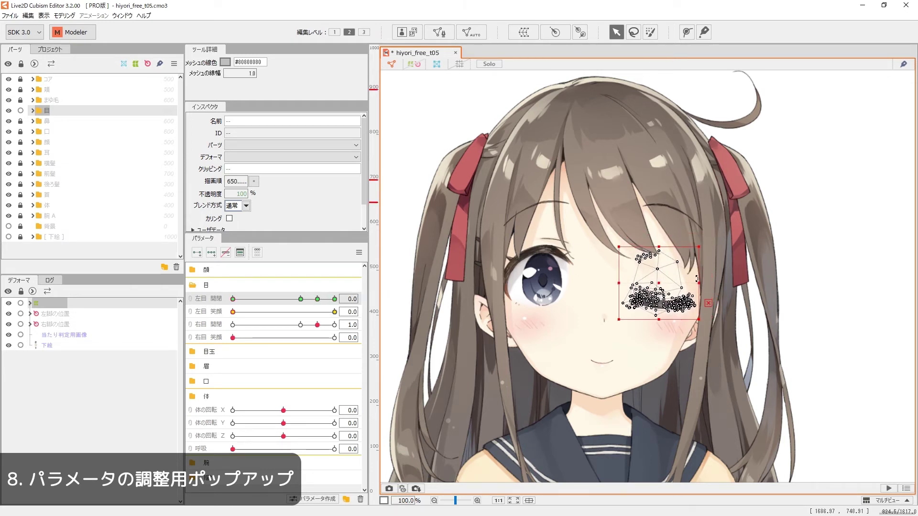
# Set 左目 開閉 to 1.2, apply 反転 to its keys and preview the inverted eye motion.
pyautogui.click(335, 299)
pyautogui.click(389, 298)
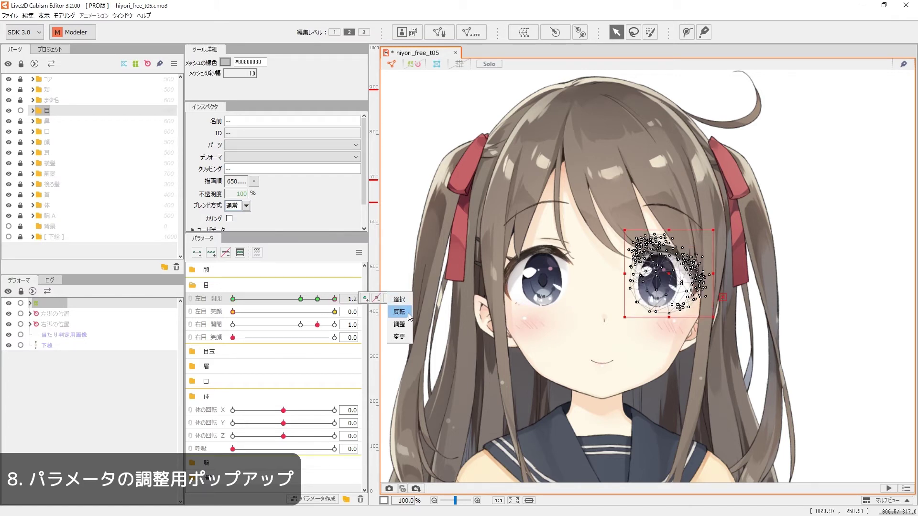
pyautogui.click(408, 312)
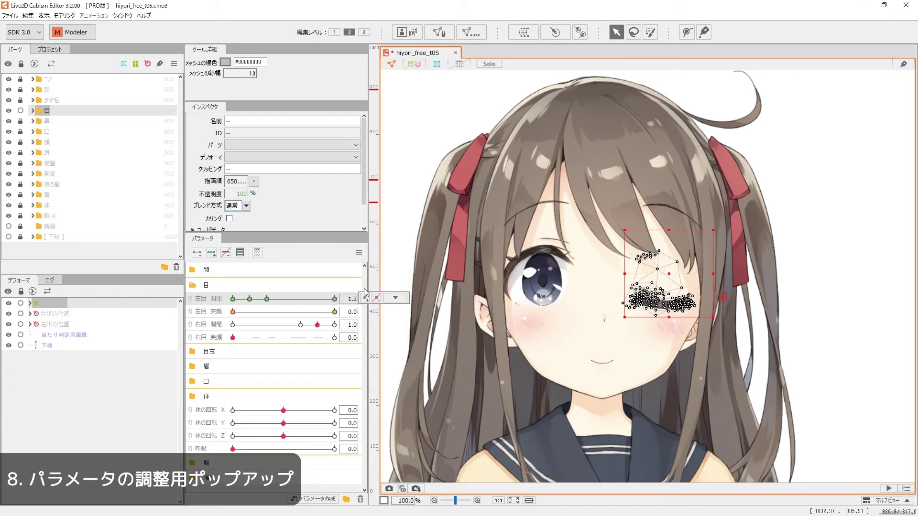
pyautogui.moveTo(334, 299); pyautogui.dragTo(358, 302)
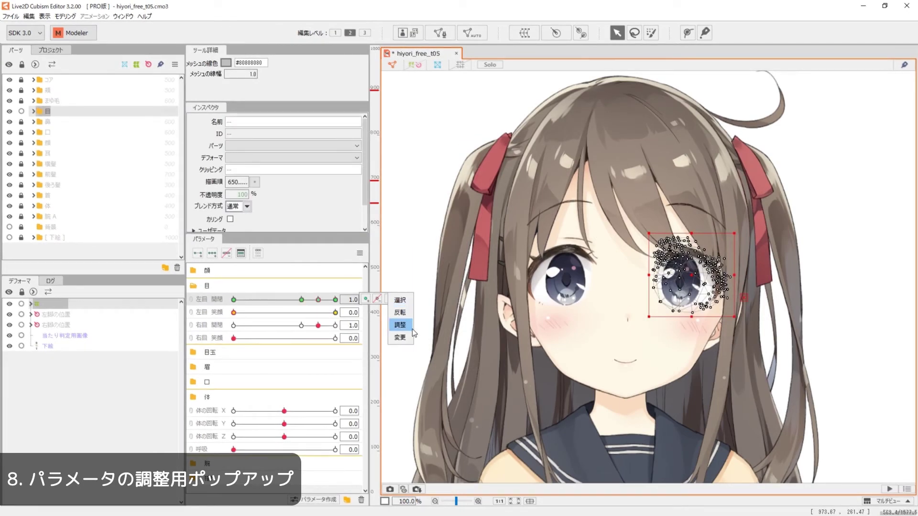
# Adjust the 左目 開閉 key values with 調整, changing 0.8 to 0.1, 1.0 to 1.2 and 1.2 to 1.0.
pyautogui.click(411, 326)
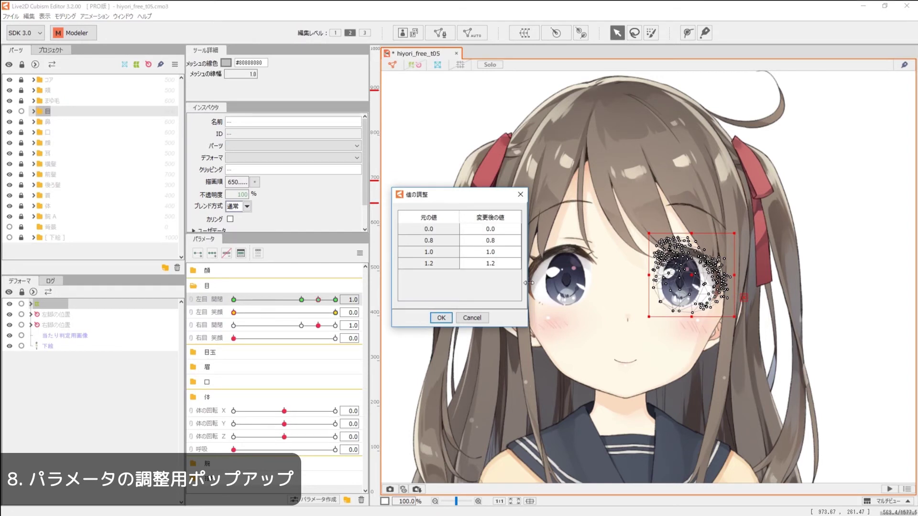
pyautogui.doubleClick(500, 242)
pyautogui.write('0.1')
pyautogui.doubleClick(499, 252)
pyautogui.write('1.2')
pyautogui.doubleClick(495, 263)
pyautogui.write('1.0')
pyautogui.click(441, 318)
# Preview the left eye with 左目 開閉 at 1.2 and at 1.0.
pyautogui.click(335, 300)
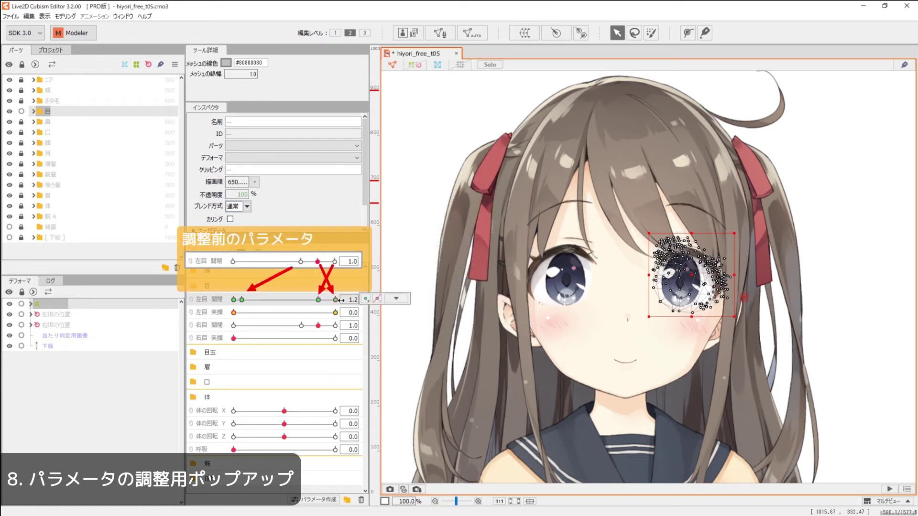
pyautogui.click(318, 299)
pyautogui.moveTo(319, 301); pyautogui.dragTo(392, 343)
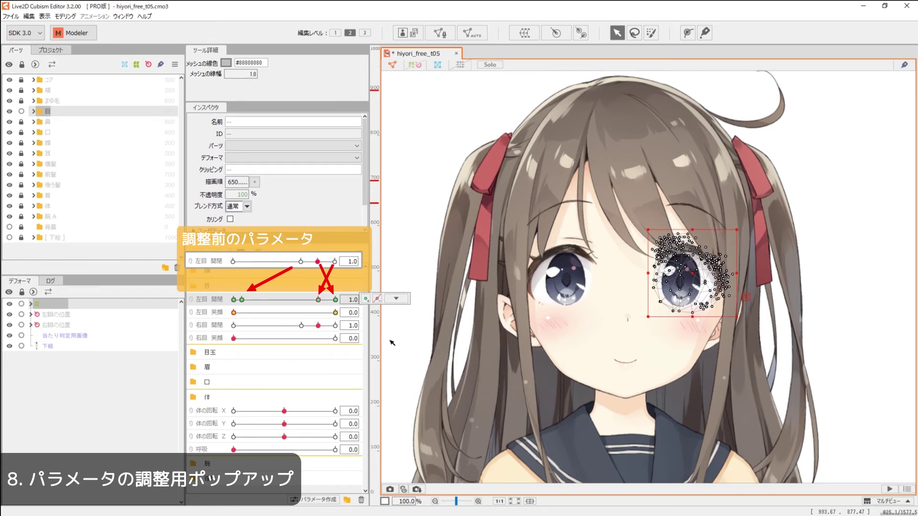
# Reassign the 左目 開閉 keys to the 右目 開閉 parameter with 変更 and preview the eye closing.
pyautogui.click(396, 298)
pyautogui.click(407, 336)
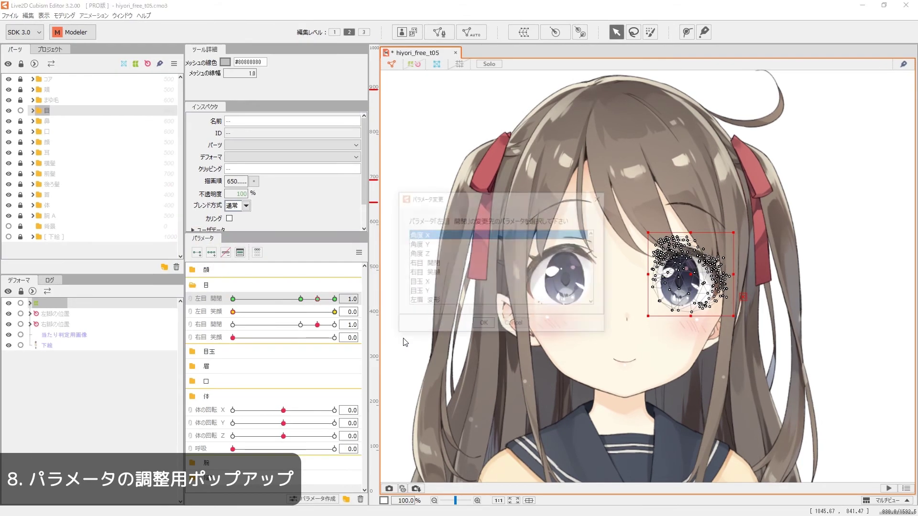
pyautogui.click(445, 264)
pyautogui.click(484, 325)
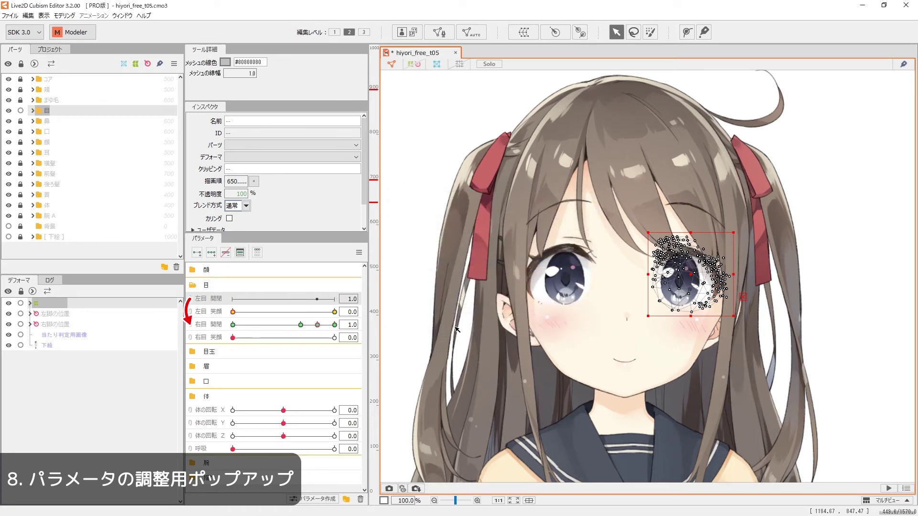
pyautogui.moveTo(316, 326); pyautogui.dragTo(201, 323)
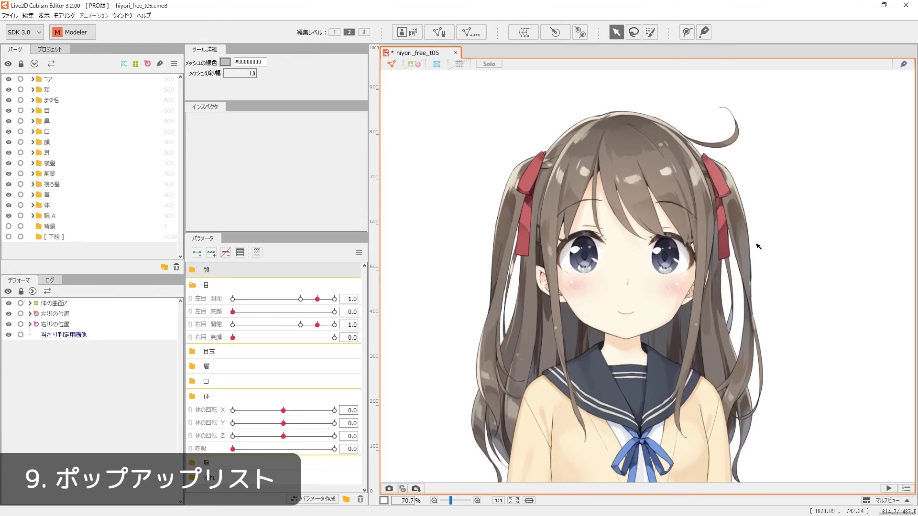
# Use the pop-up list of overlapping objects around the left eye to select 左まつげ2, 左瞳 and 左白目 in turn.
pyautogui.moveTo(744, 232)
pyautogui.moveTo(678, 207)
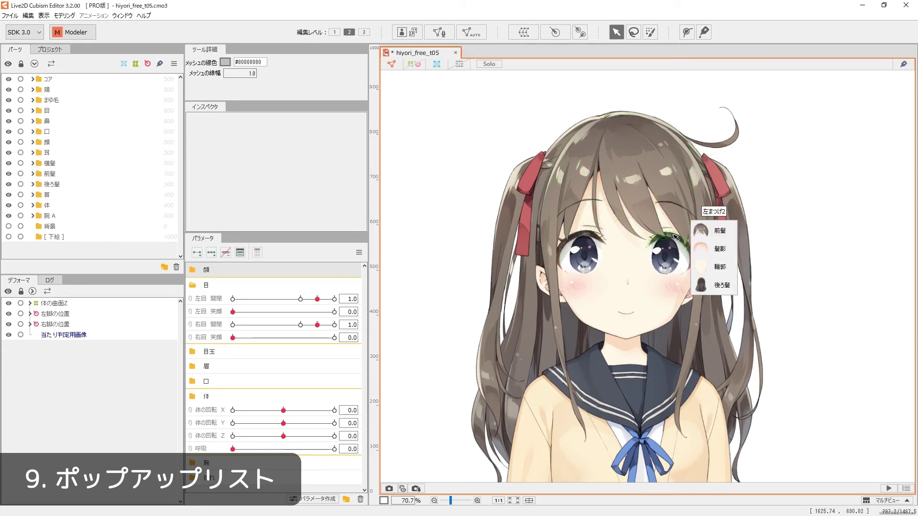
pyautogui.moveTo(675, 238)
pyautogui.click(701, 261)
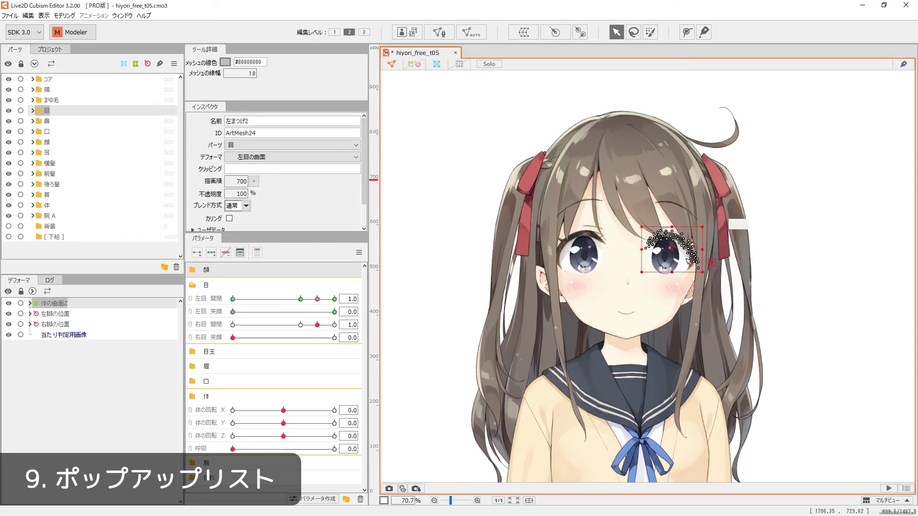
pyautogui.click(703, 288)
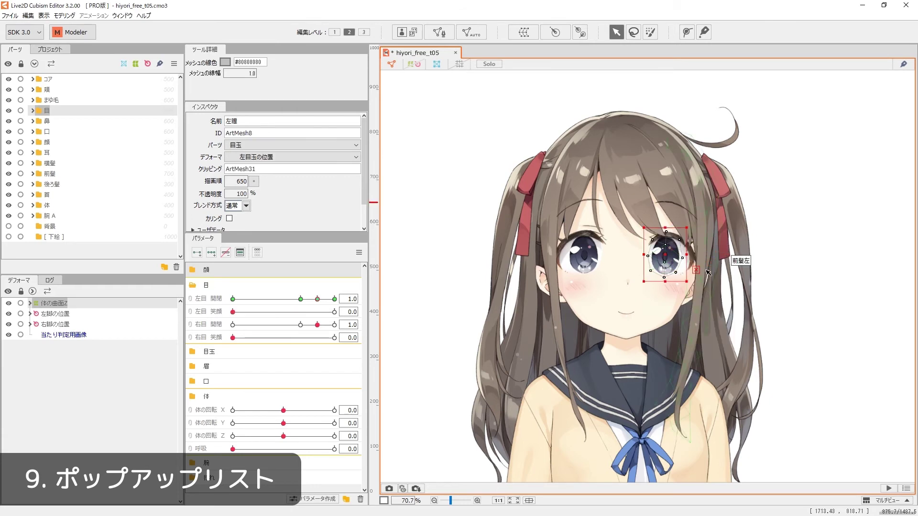
pyautogui.moveTo(687, 264)
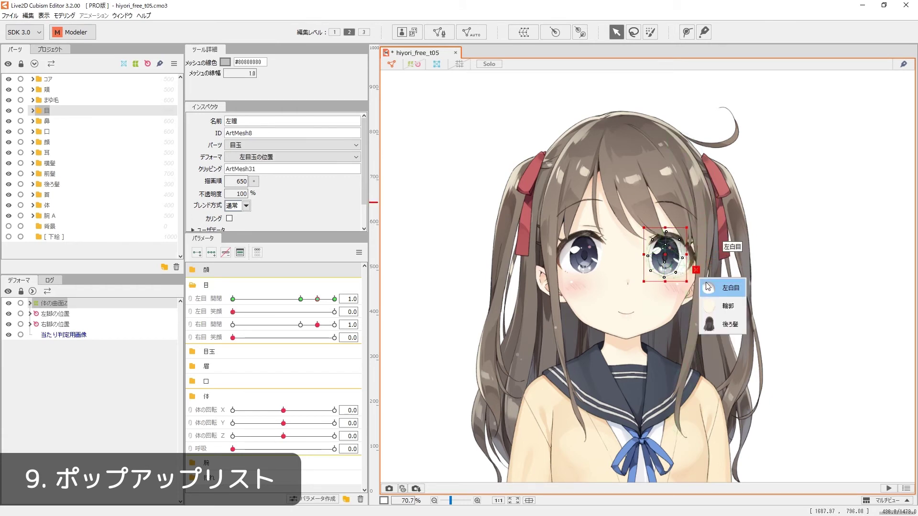
pyautogui.click(724, 288)
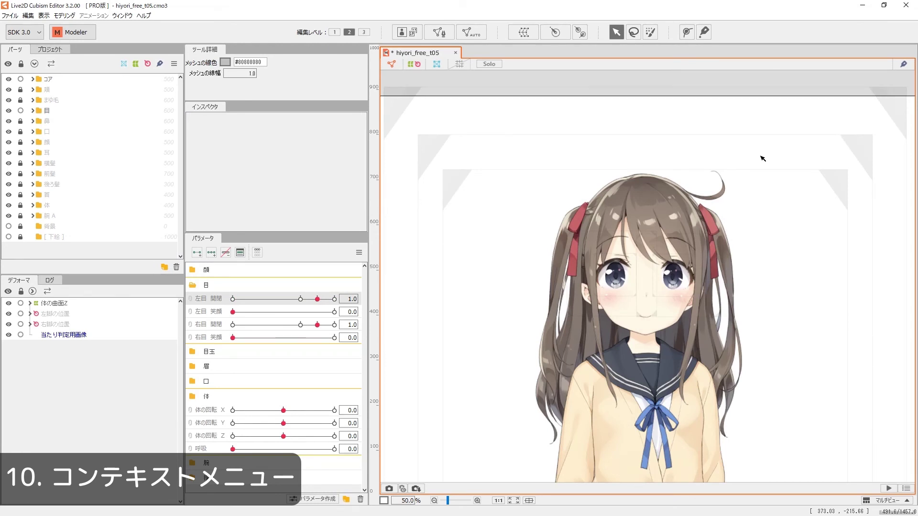
# Use the canvas context menu to try the 左目 開閉 parameter and to switch the selection from 左目玉の位置 to its ancestor deformer 体の曲面Z.
pyautogui.rightClick(759, 166)
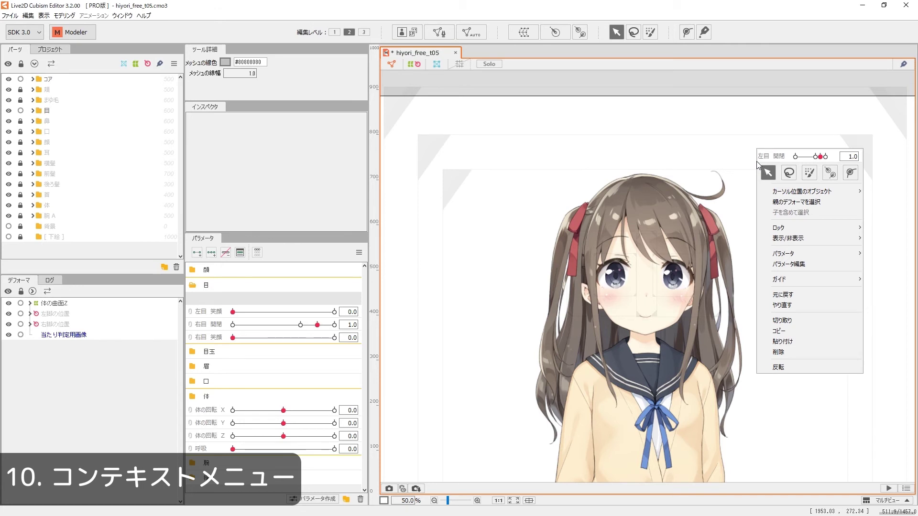
pyautogui.moveTo(821, 157)
pyautogui.mouseDown()
pyautogui.moveTo(795, 157)
pyautogui.moveTo(821, 157)
pyautogui.mouseUp()
pyautogui.click(656, 260)
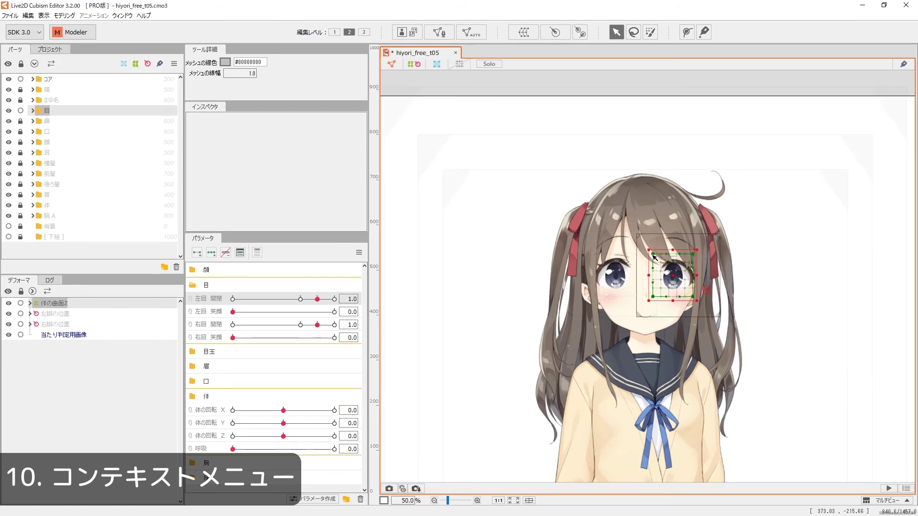
pyautogui.rightClick(735, 242)
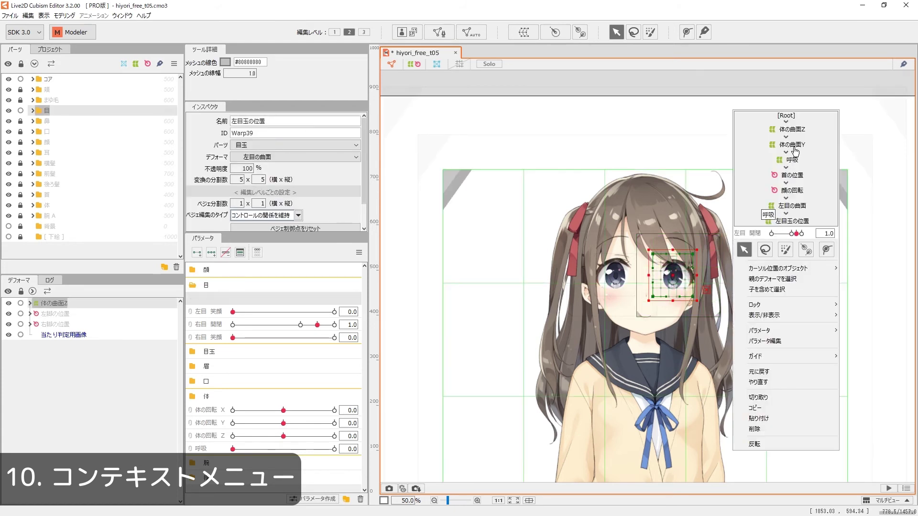
pyautogui.click(793, 130)
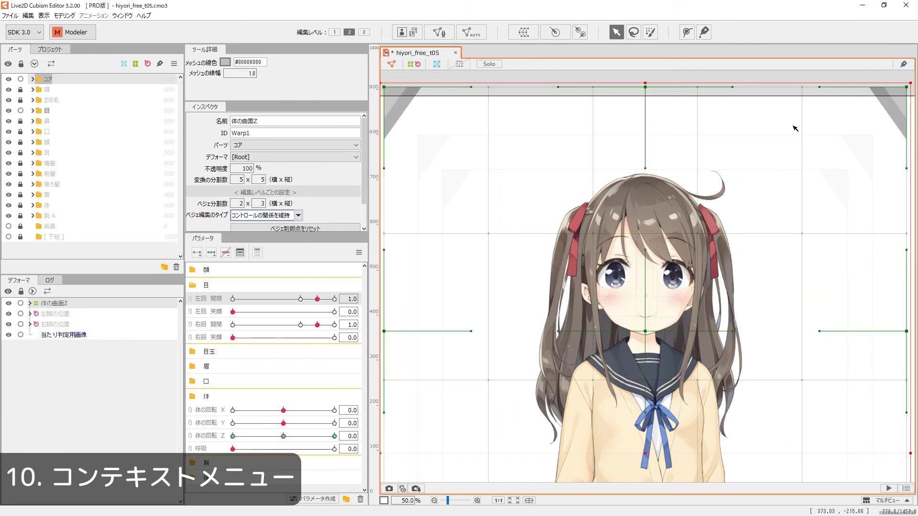
pyautogui.rightClick(771, 160)
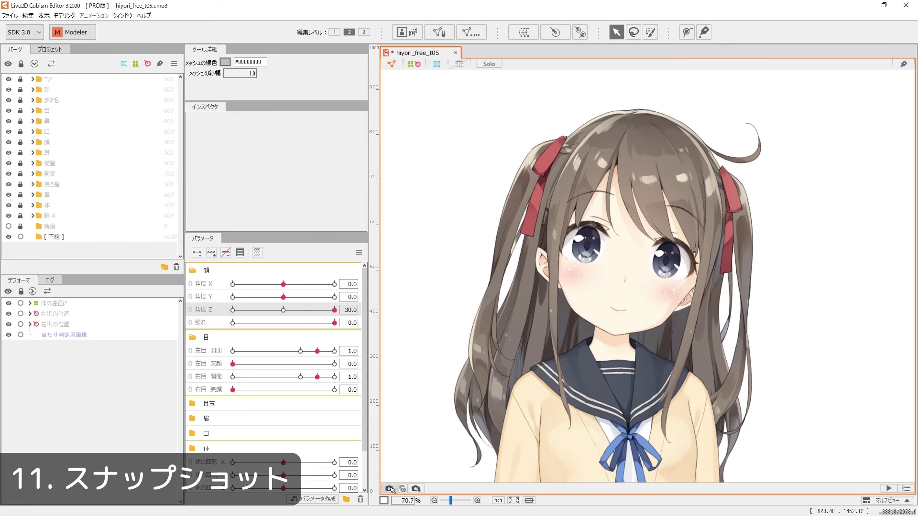
# Return 角度 Z to 0.0 and toggle the snapshot overlay of the tilted pose on and off to compare both poses.
pyautogui.moveTo(335, 311); pyautogui.dragTo(282, 311)
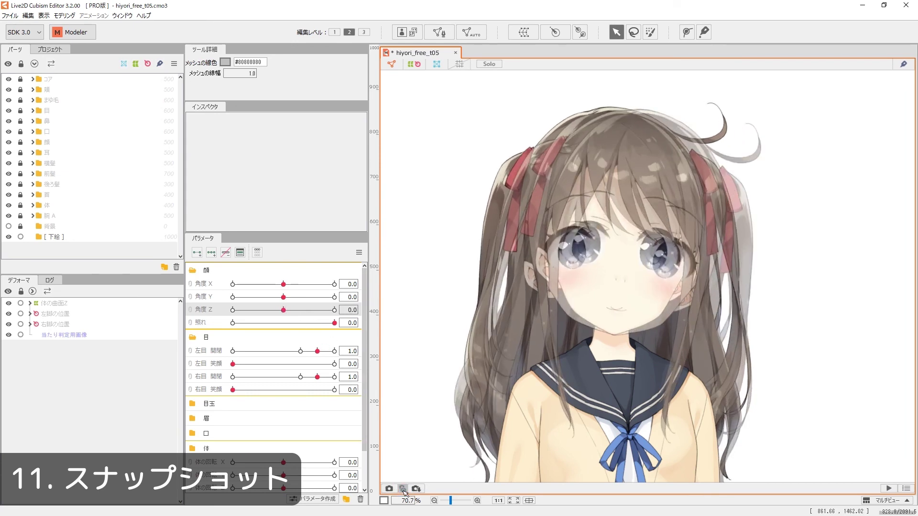
pyautogui.click(403, 489)
pyautogui.click(403, 488)
pyautogui.click(403, 488)
pyautogui.click(403, 489)
pyautogui.click(403, 488)
# Save the snapshot as an image in the [下絵] part, placing it to the right of the model at 100% opacity.
pyautogui.click(415, 488)
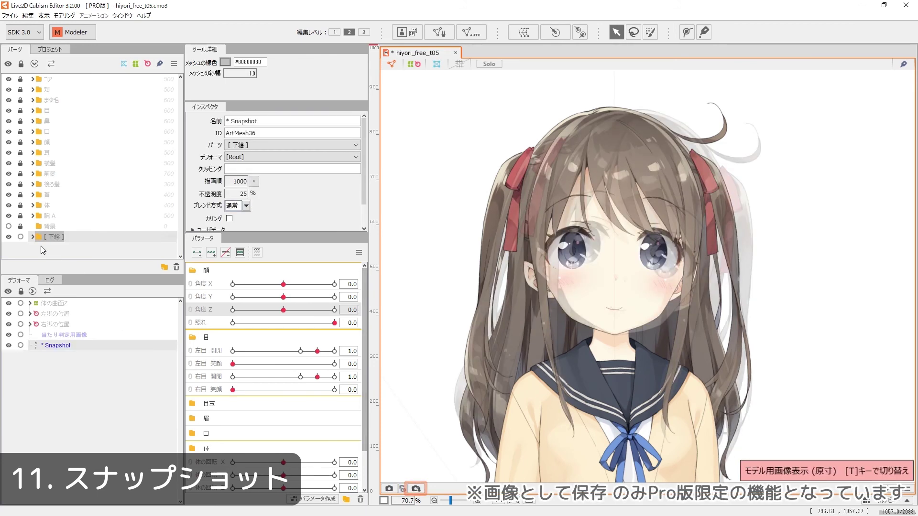
pyautogui.click(32, 237)
pyautogui.moveTo(603, 243); pyautogui.dragTo(736, 242)
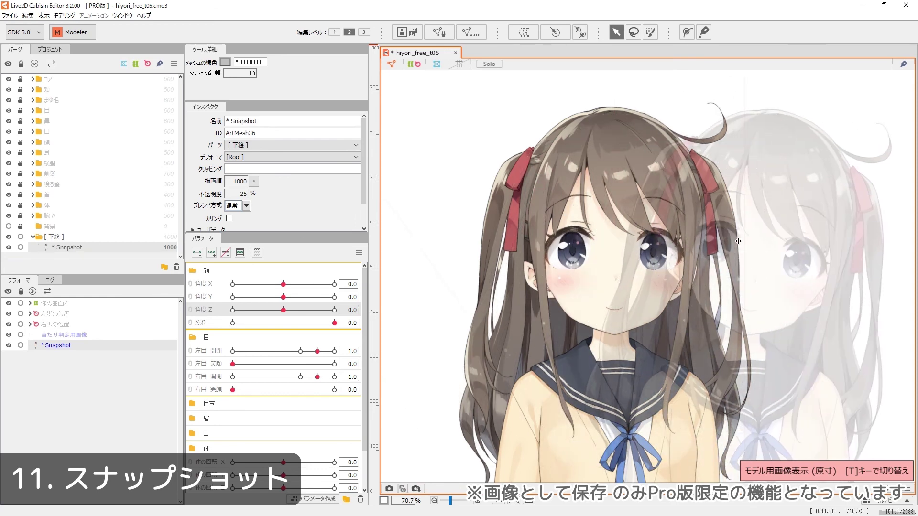
pyautogui.moveTo(239, 194); pyautogui.dragTo(275, 194)
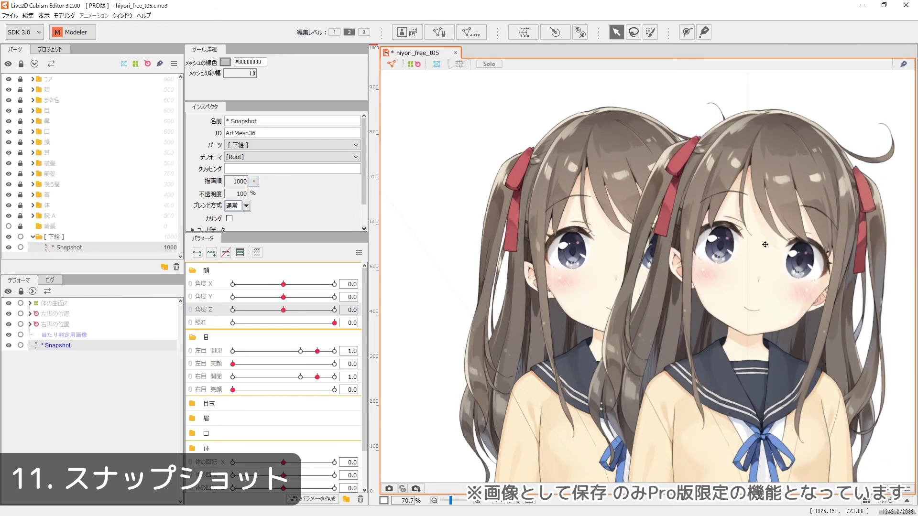
pyautogui.moveTo(742, 236); pyautogui.dragTo(795, 237)
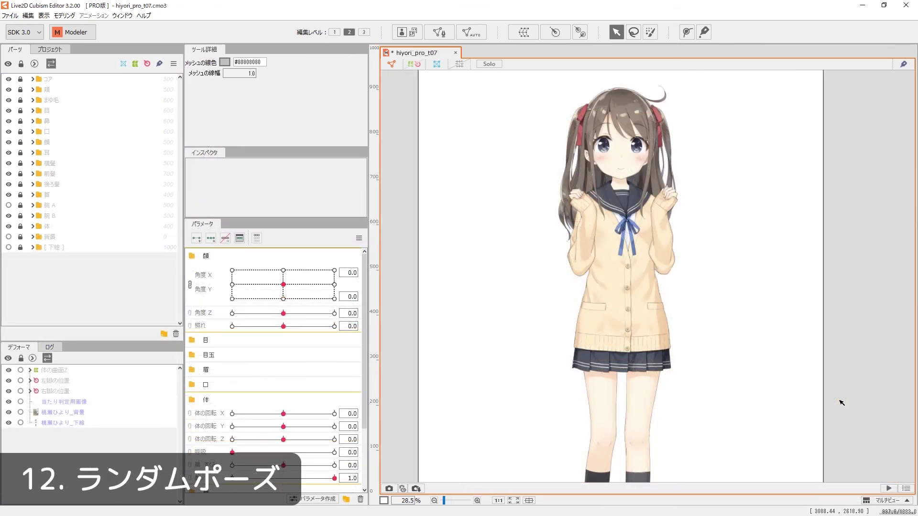
# Run the random pose function repeatedly on the hiyori_pro_t07 model to preview its parameters moving.
pyautogui.click(888, 490)
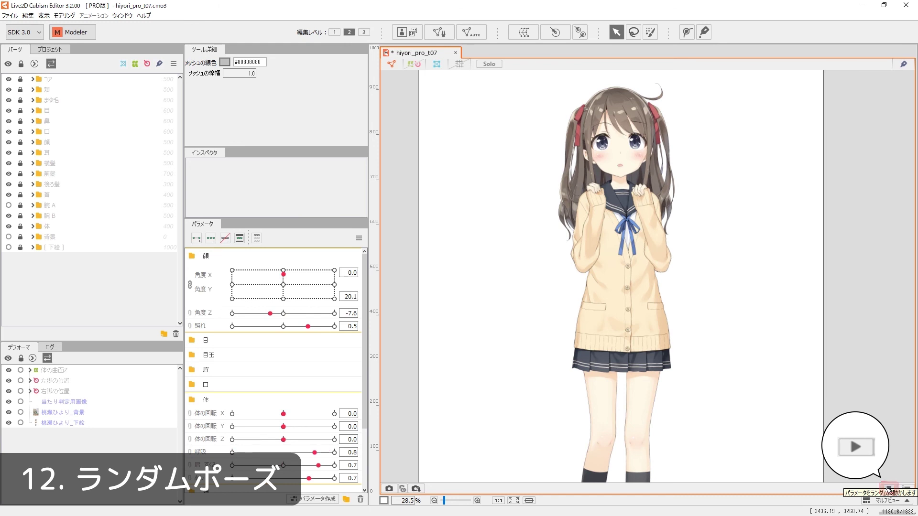
pyautogui.click(887, 490)
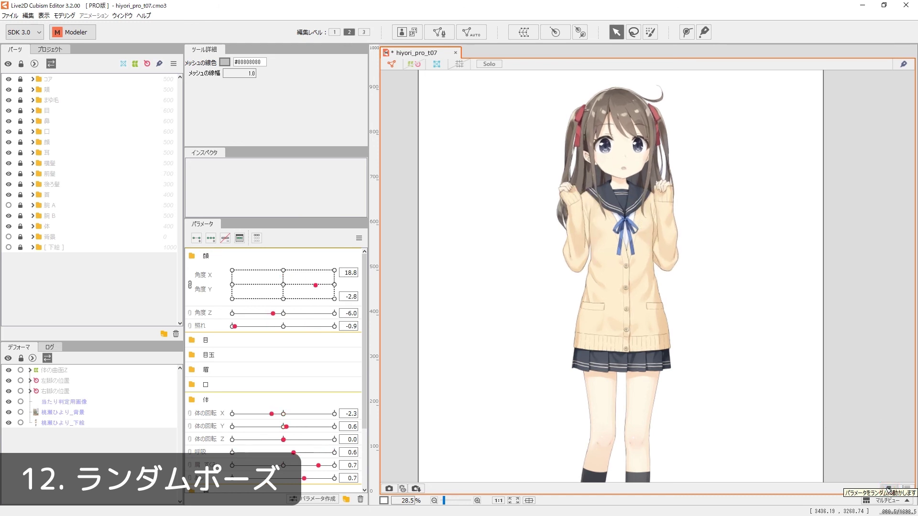
pyautogui.click(887, 489)
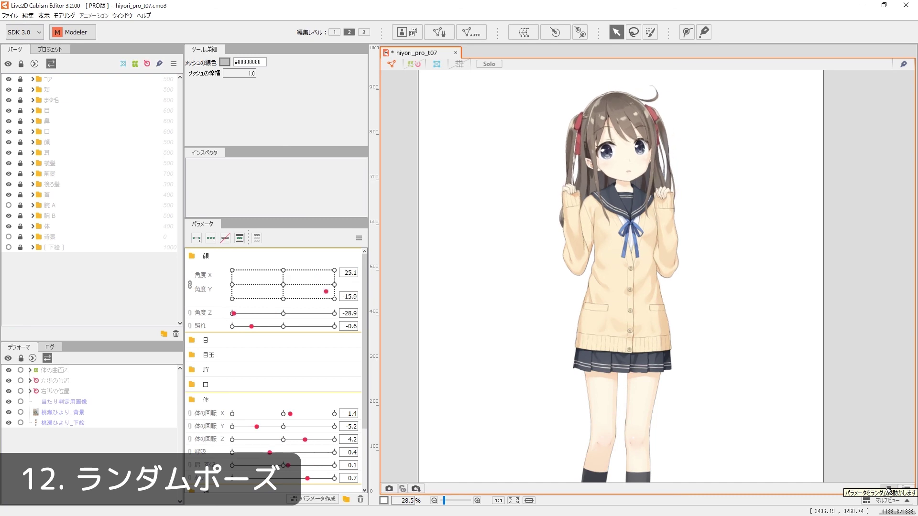
pyautogui.click(887, 490)
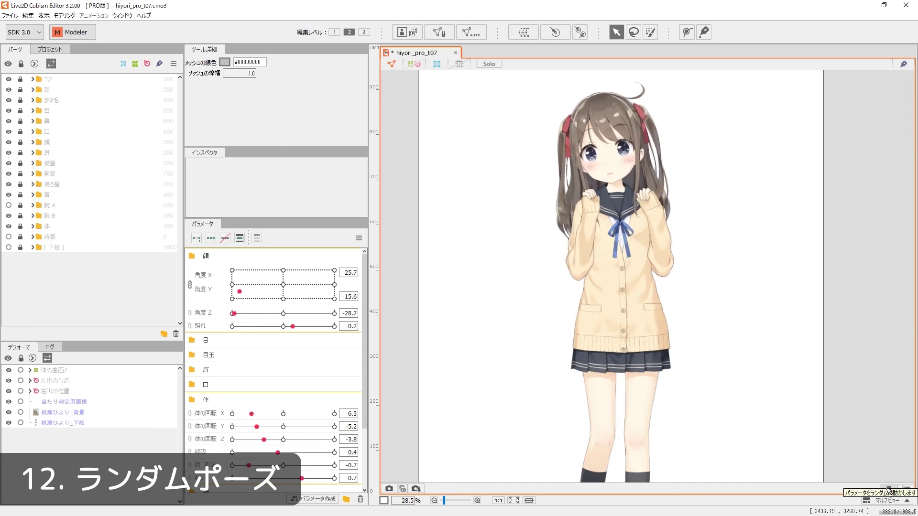